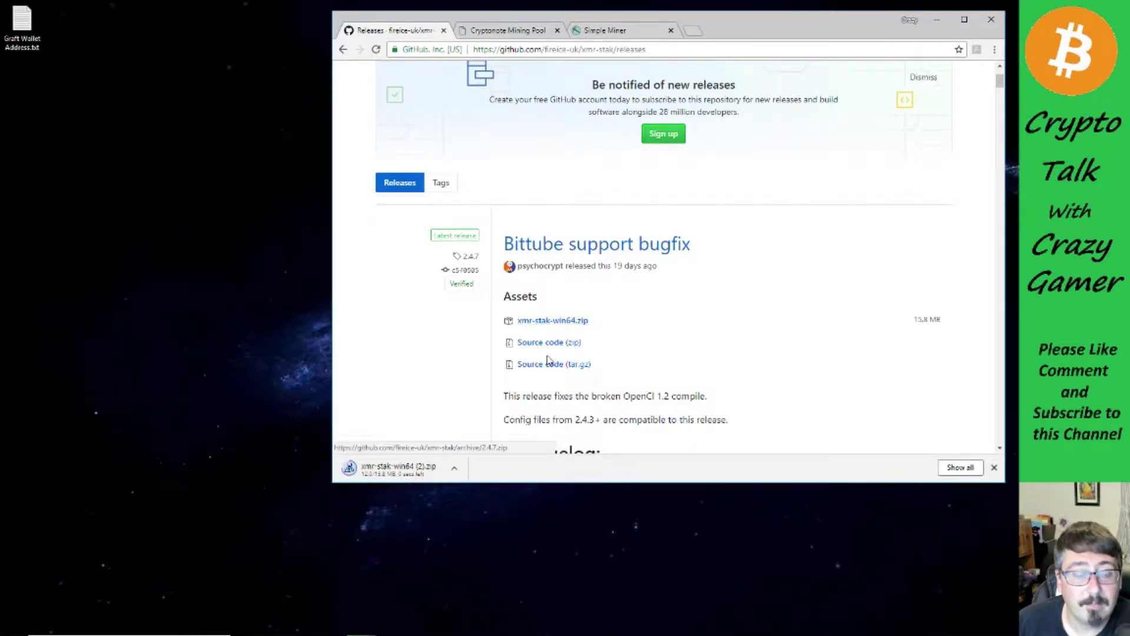
- Extract xmr-stak-win64.zip from the Downloads folder to its default destination with full paths, and close the archiver
left_click(454, 469)
left_click(492, 523)
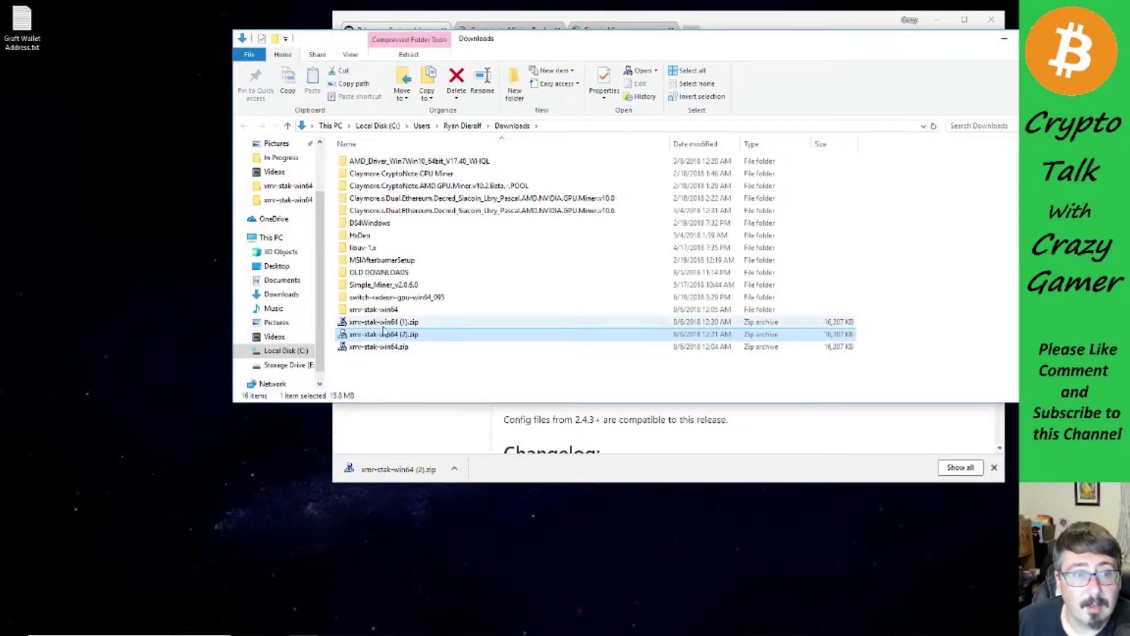
left_click(396, 349)
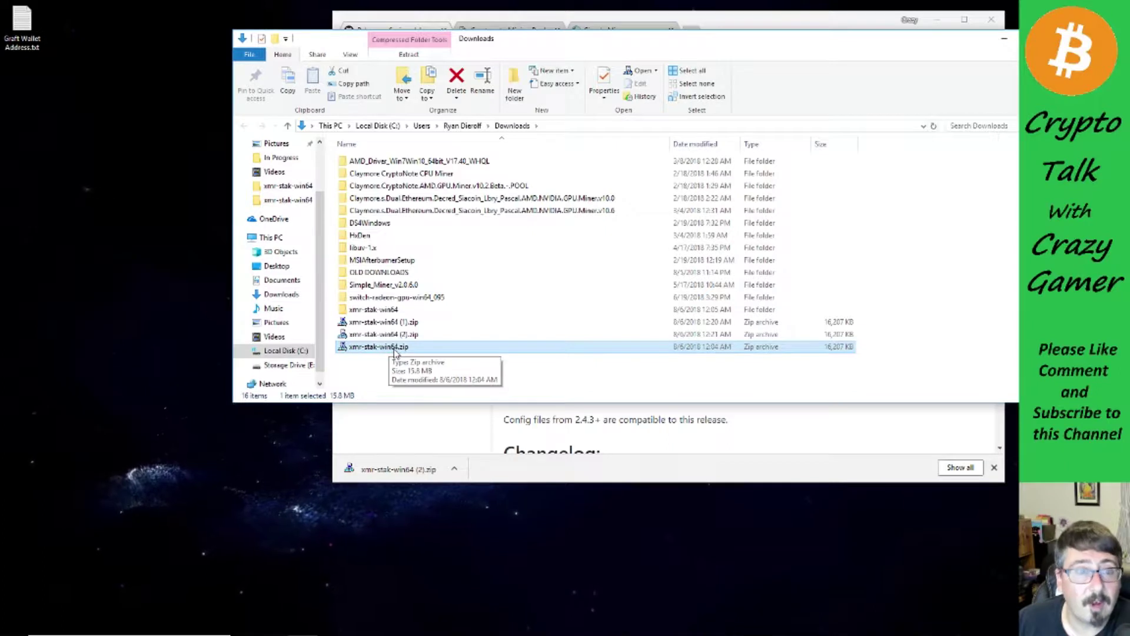
left_click(392, 349)
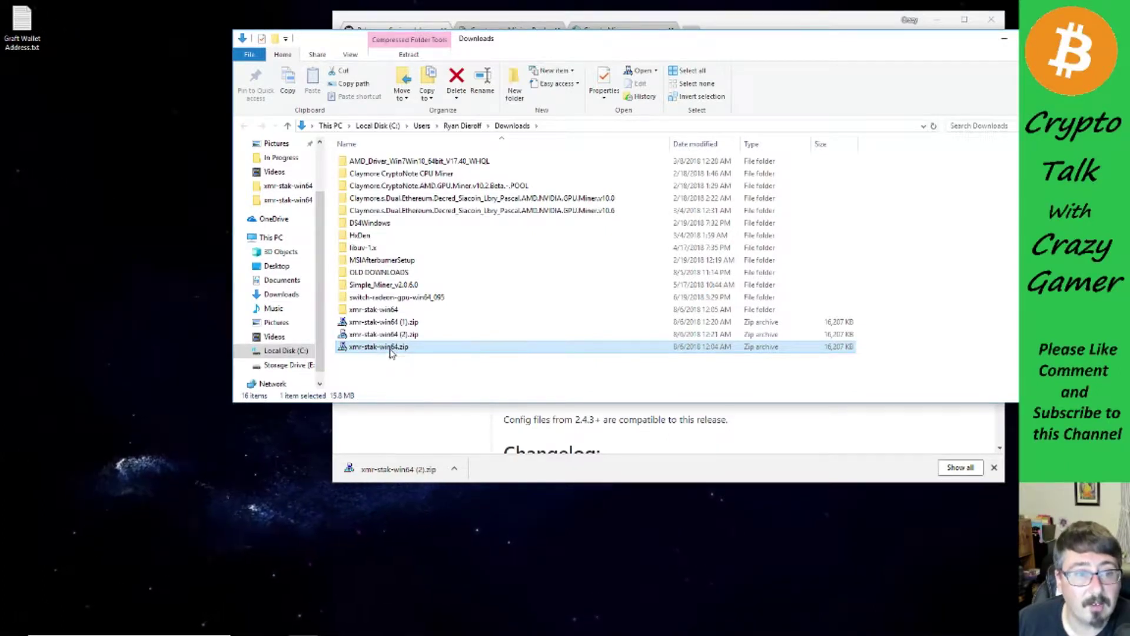
left_click(384, 370)
left_click(385, 352)
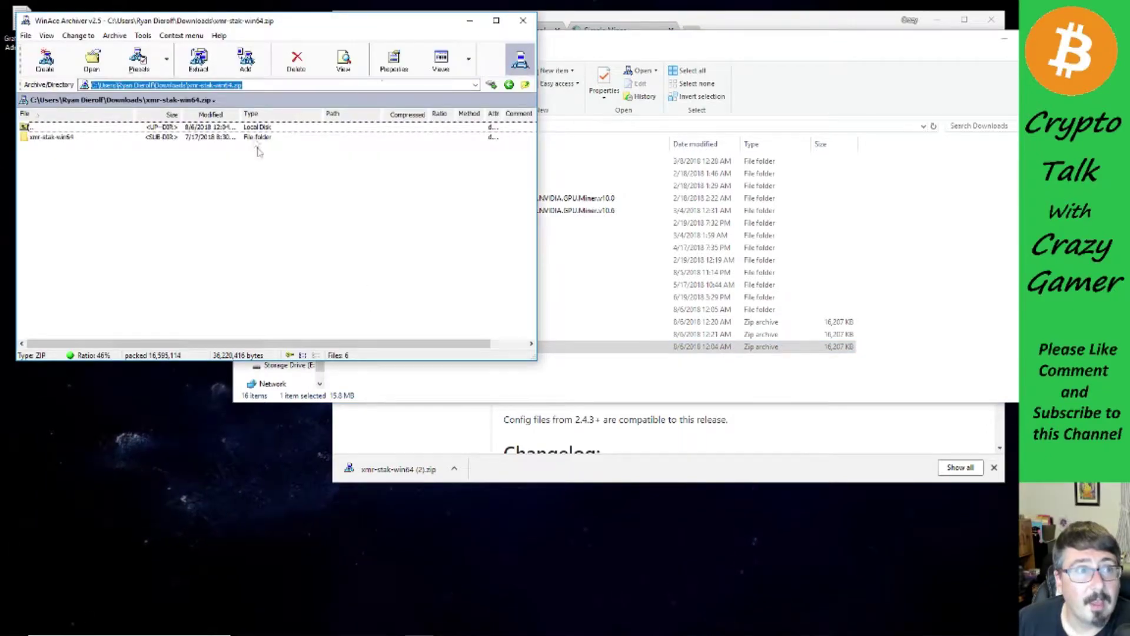
left_click(199, 59)
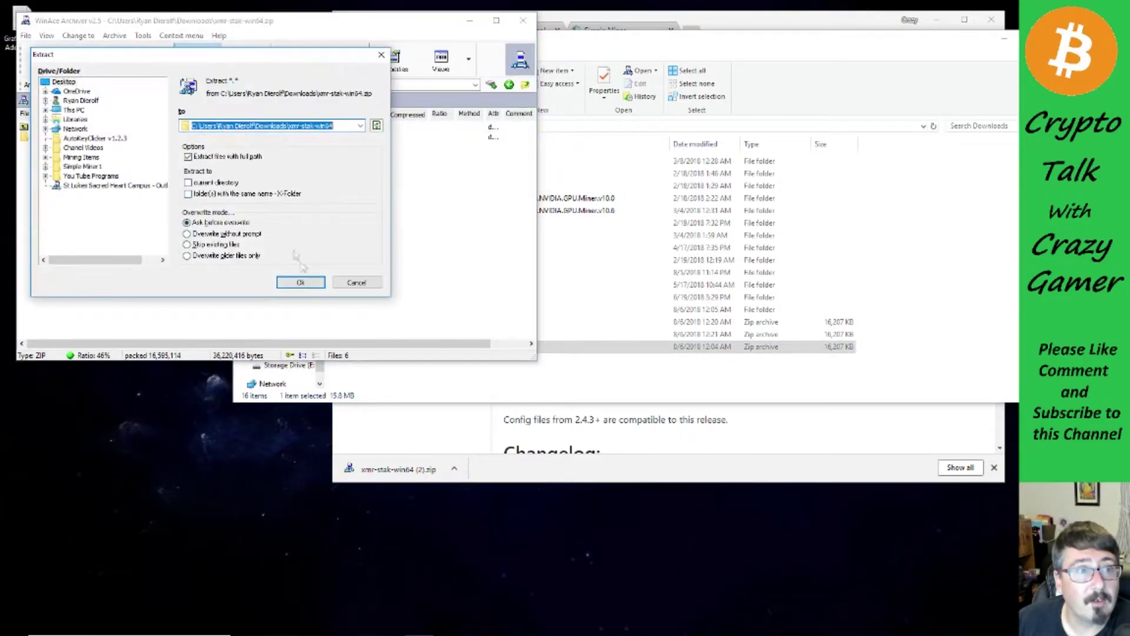
left_click(301, 283)
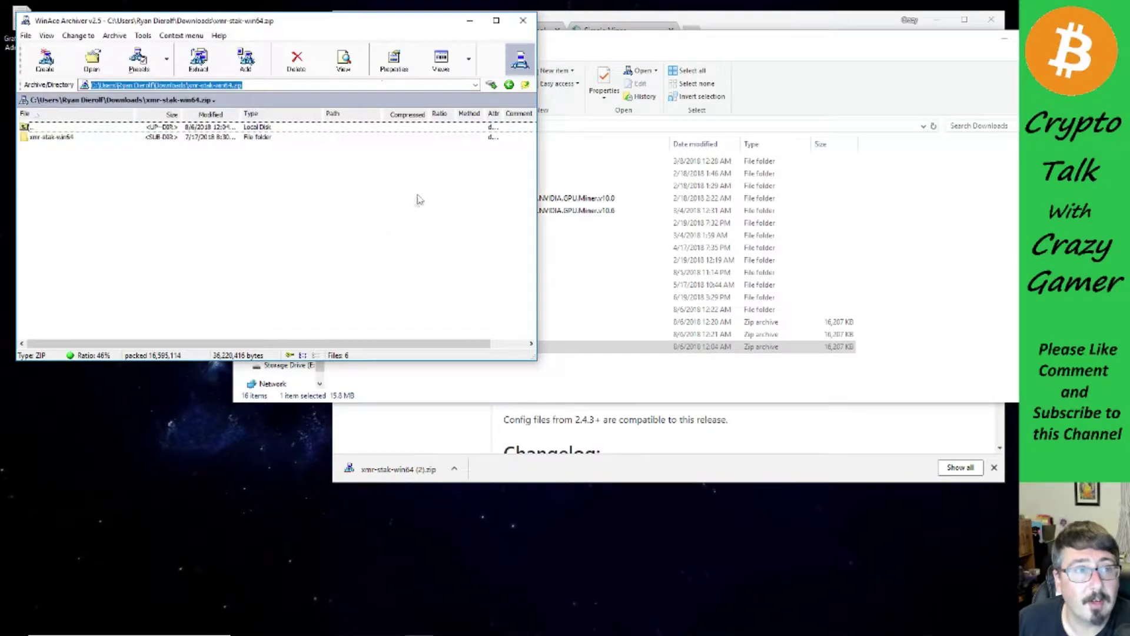
left_click(520, 59)
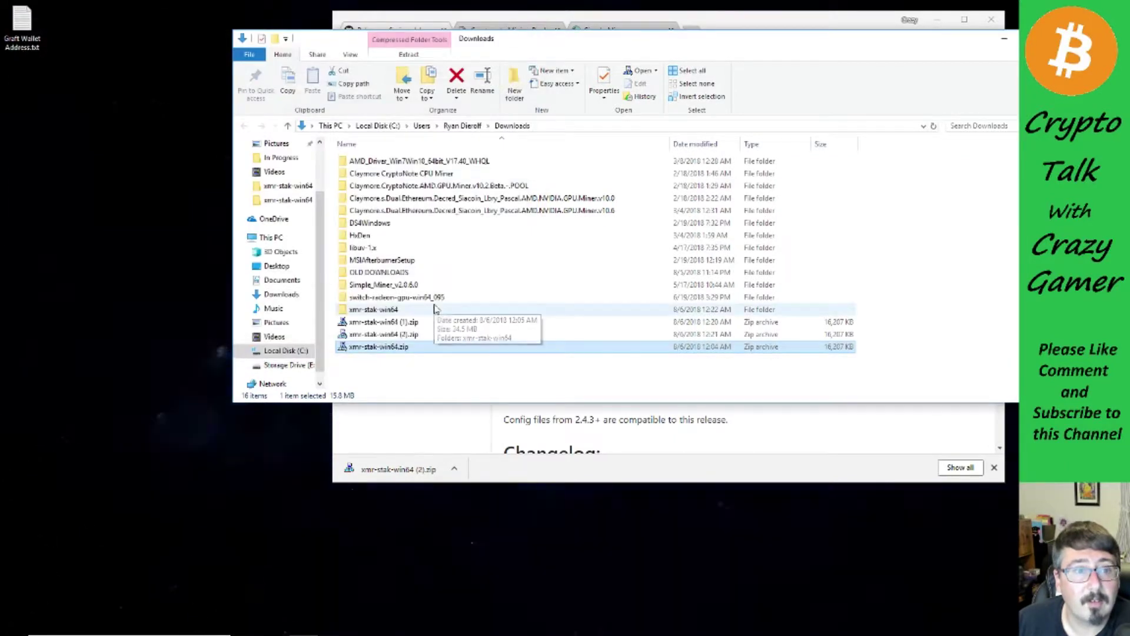
- Move the inner xmr-stak-win64 folder from the extracted folder in Downloads to the desktop, and clear away the open windows
left_click(374, 310)
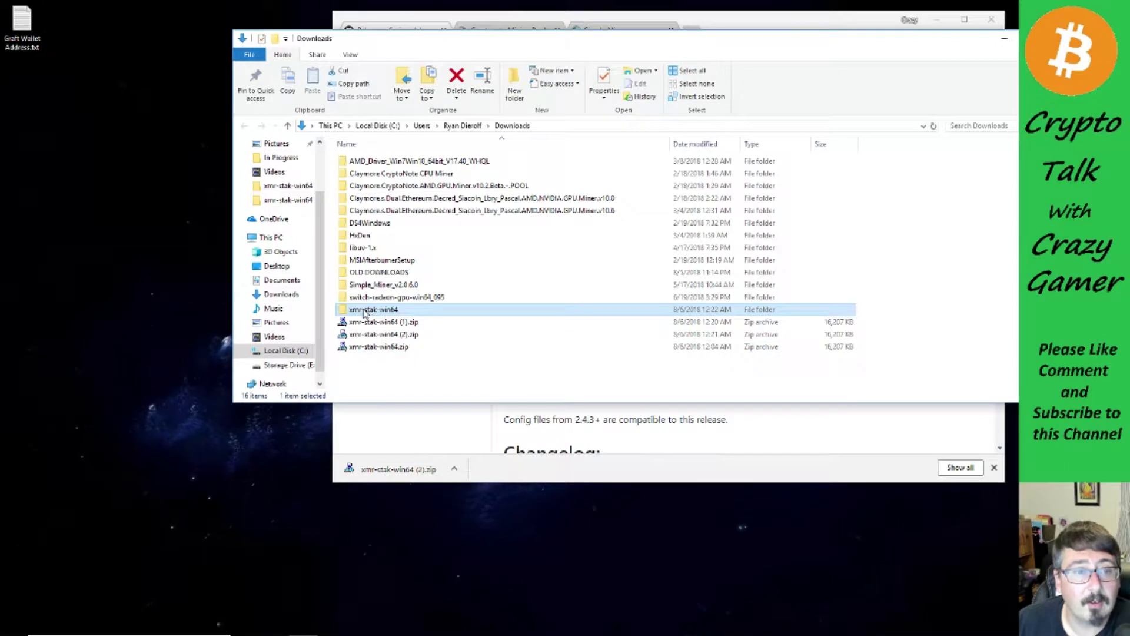
double_click(364, 310)
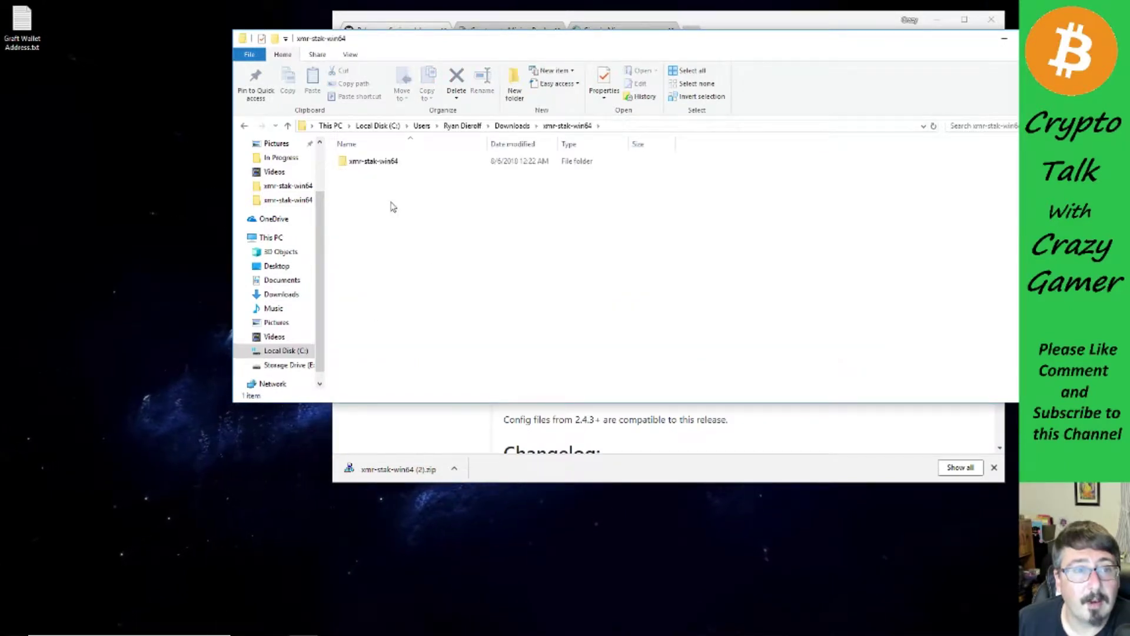
left_click_drag(371, 165, 164, 252)
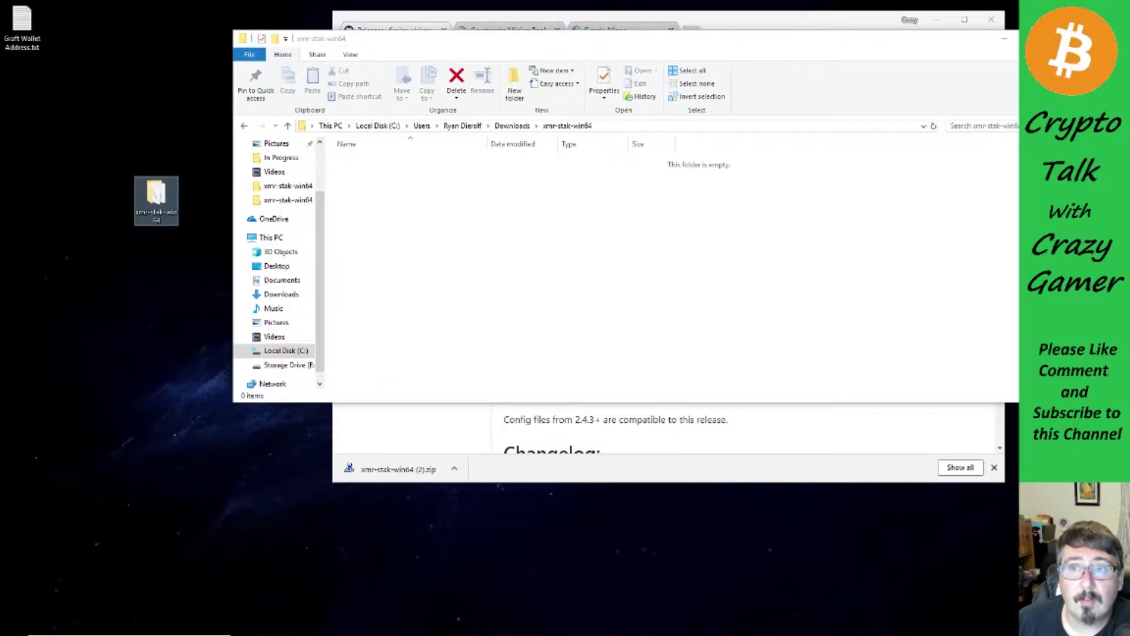
left_click(1058, 39)
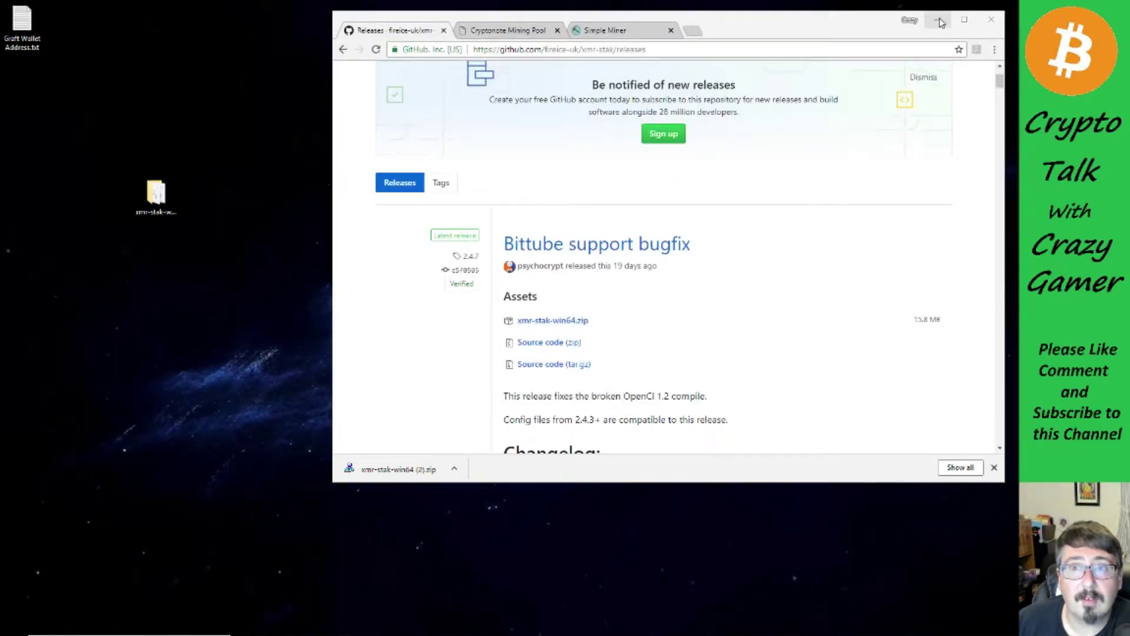
left_click(937, 19)
- Open the xmr-stak-win64 folder on the desktop and exclude xmr-stak.exe from the Total Defense Anti-Virus malware scan
left_click_drag(163, 197, 436, 203)
double_click(439, 202)
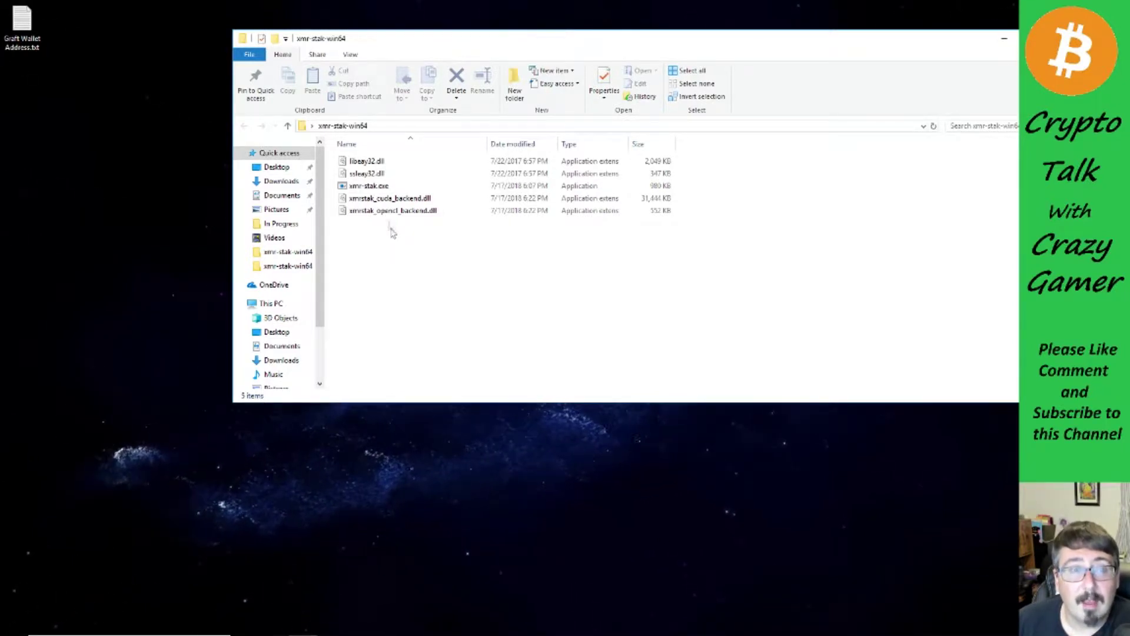
right_click(385, 190)
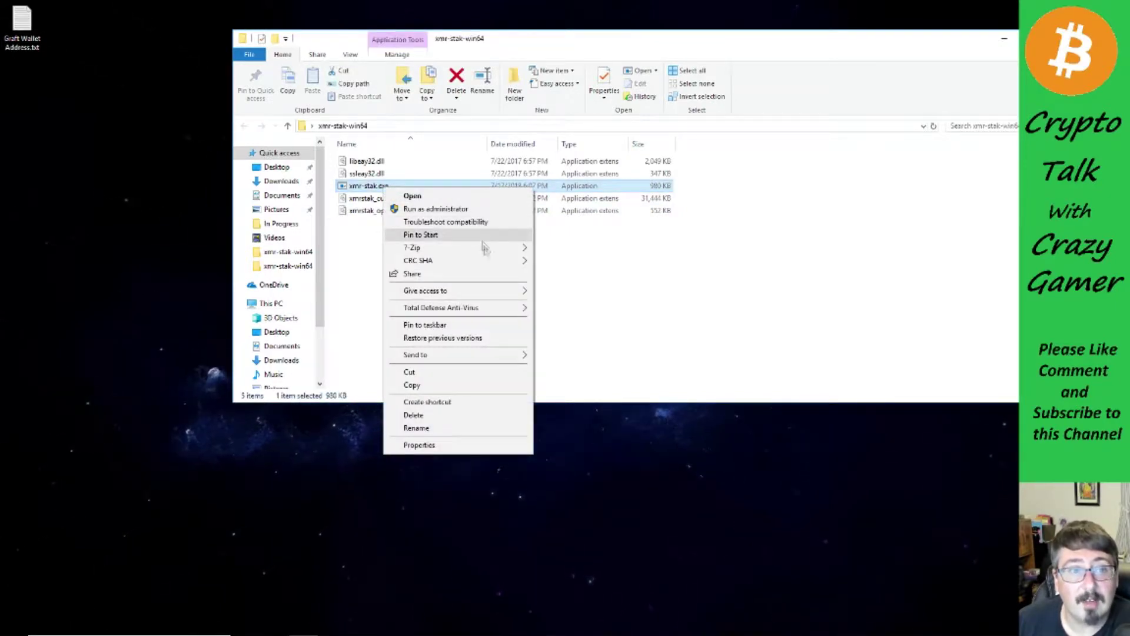
mouse_move(457, 311)
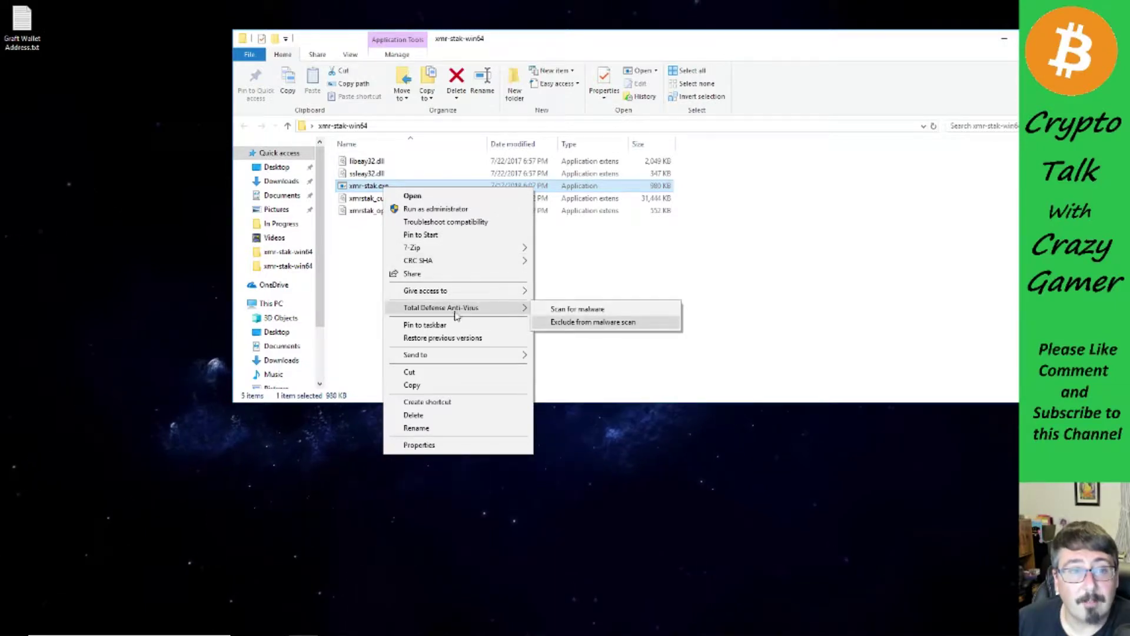
left_click(595, 322)
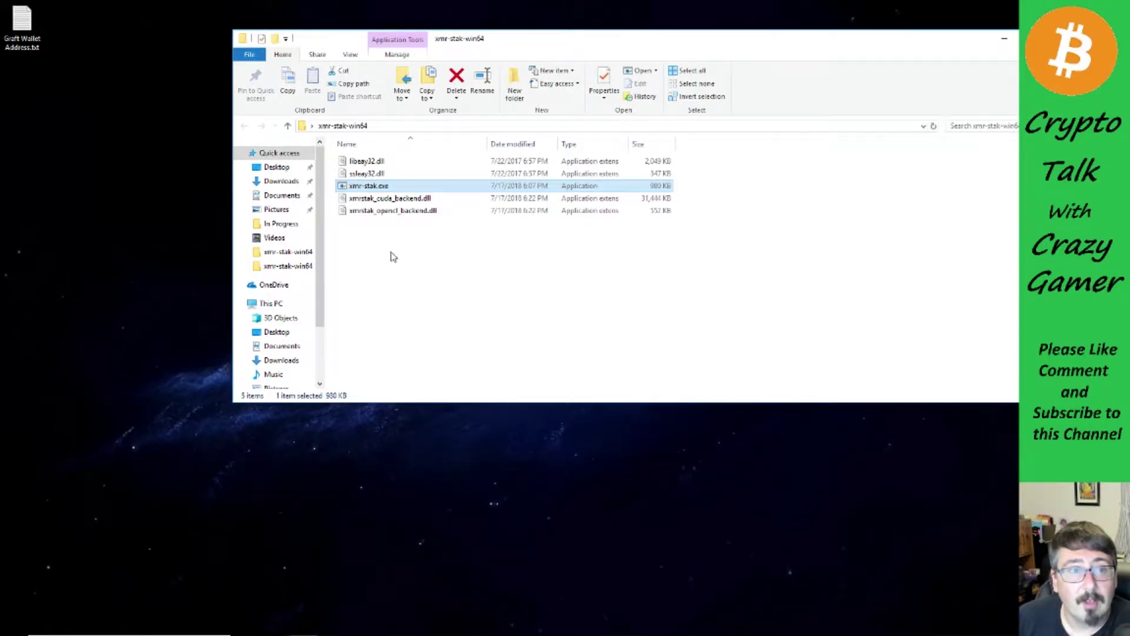
- Launch xmr-stak.exe and answer the HTTP interface question with 0 to disable it
double_click(370, 186)
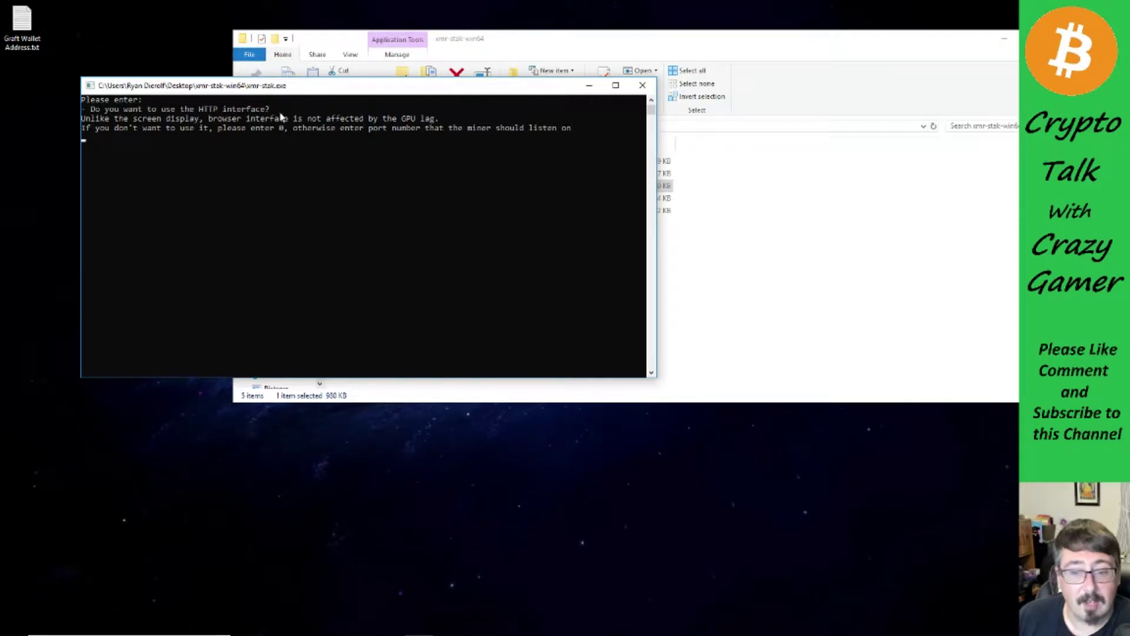
type("0")
key("Return")
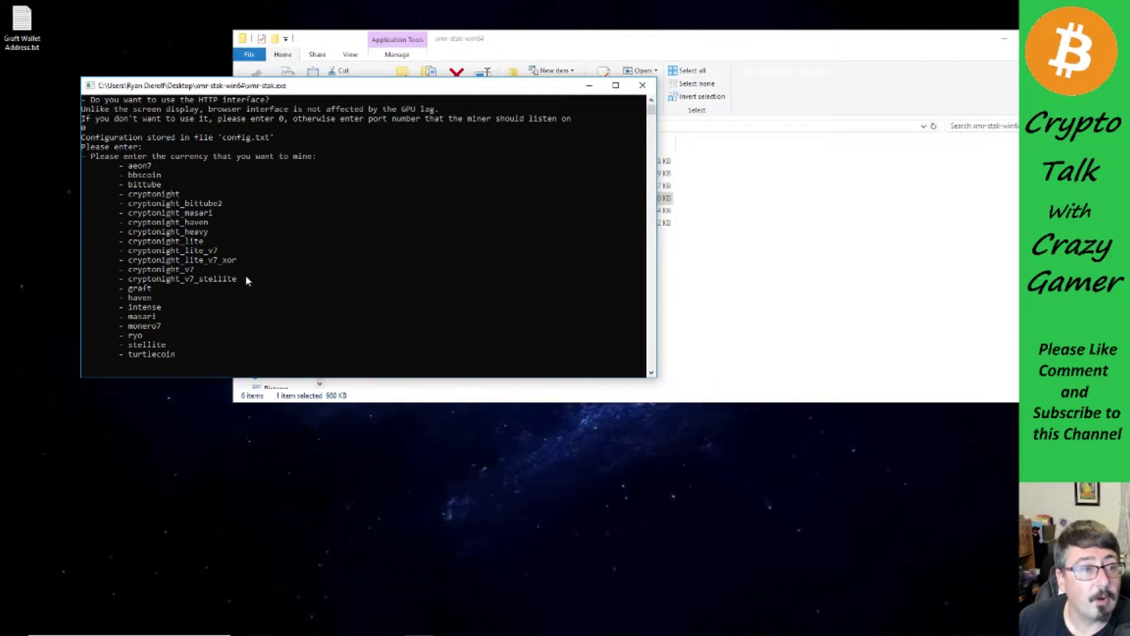
- Choose graft as the currency to mine and set the pool address to graft.usaminingpool.com:5555
type("graft")
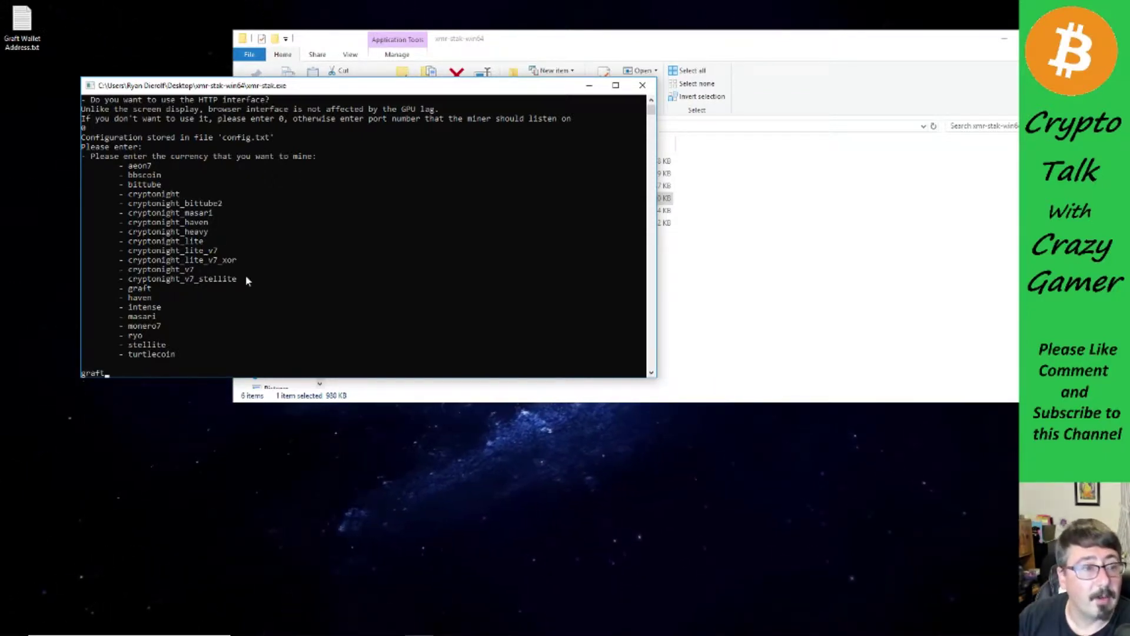
key("Return")
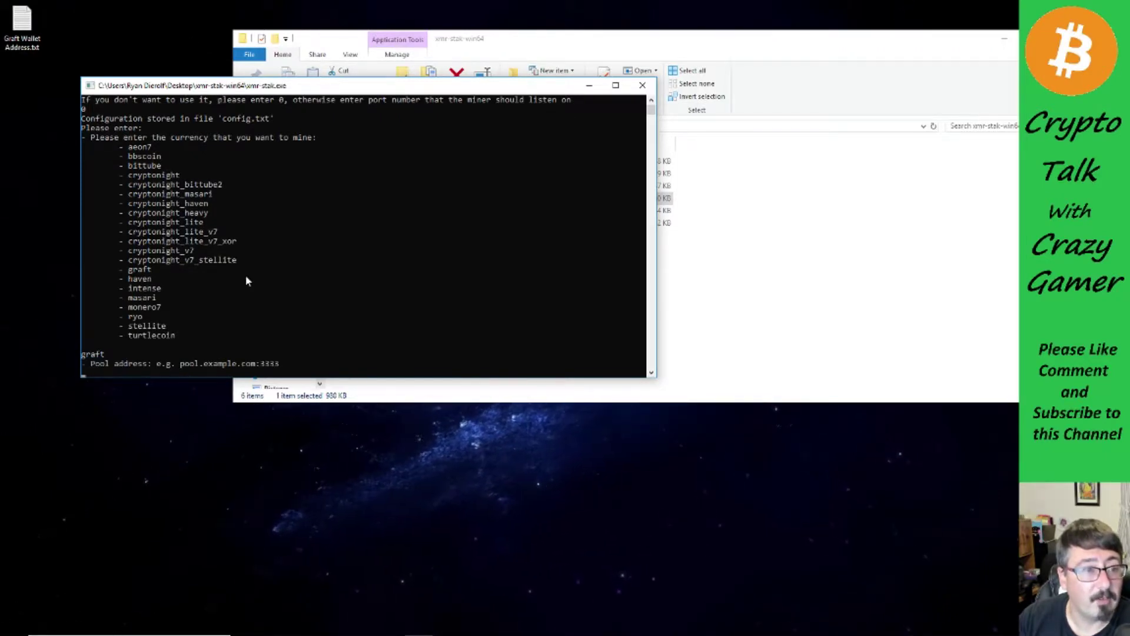
type("graft.u")
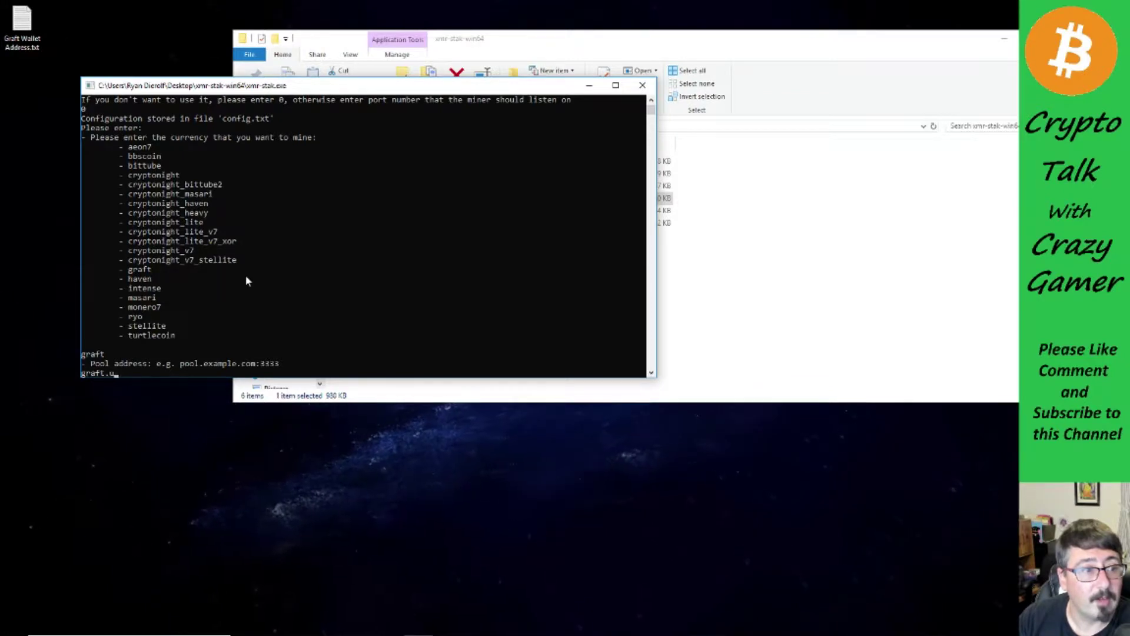
type("saminin")
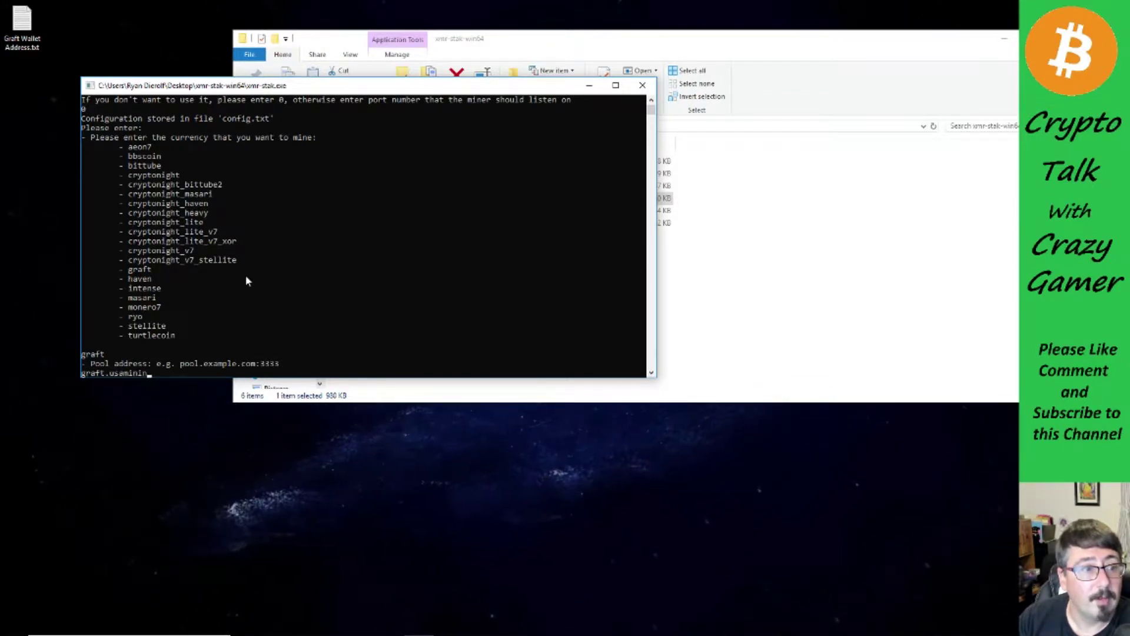
type("gpool.c")
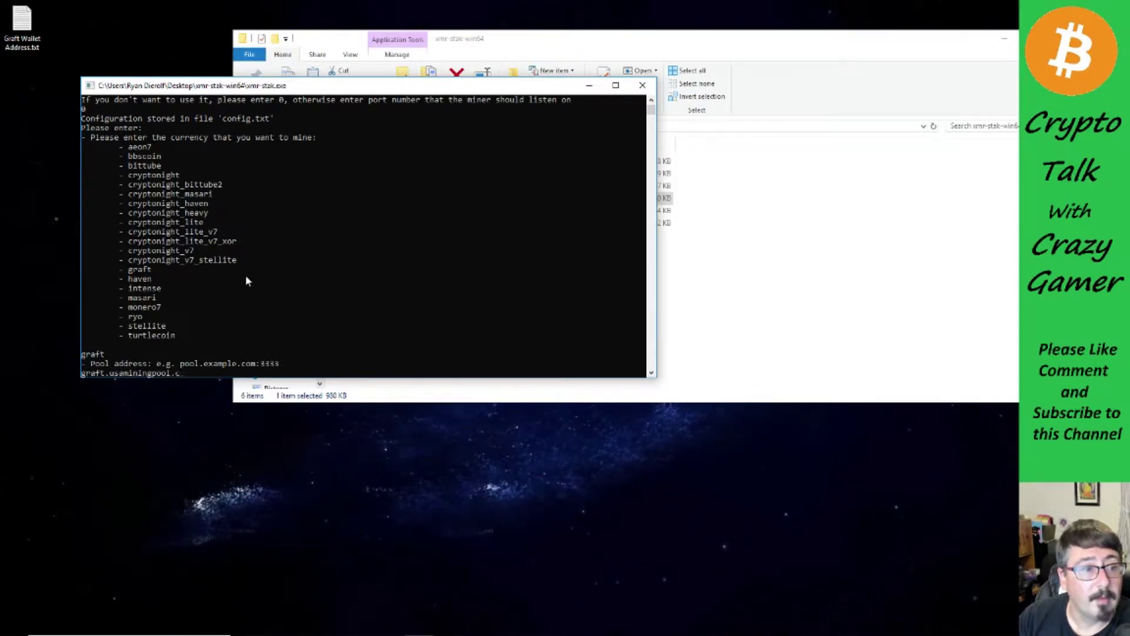
type("om:")
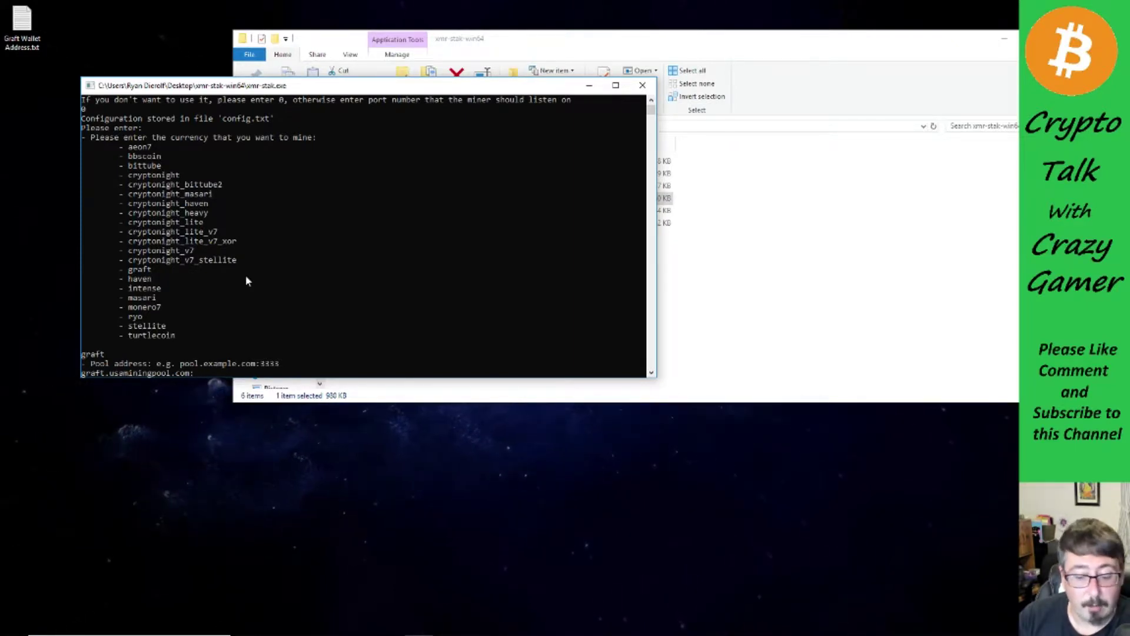
type("5")
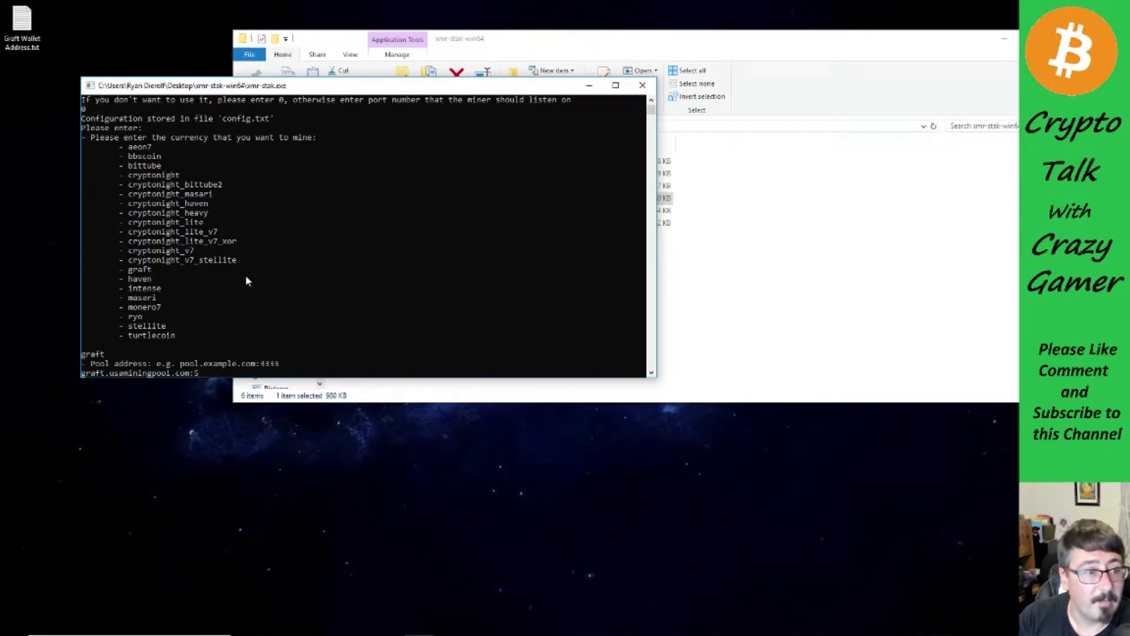
type("555")
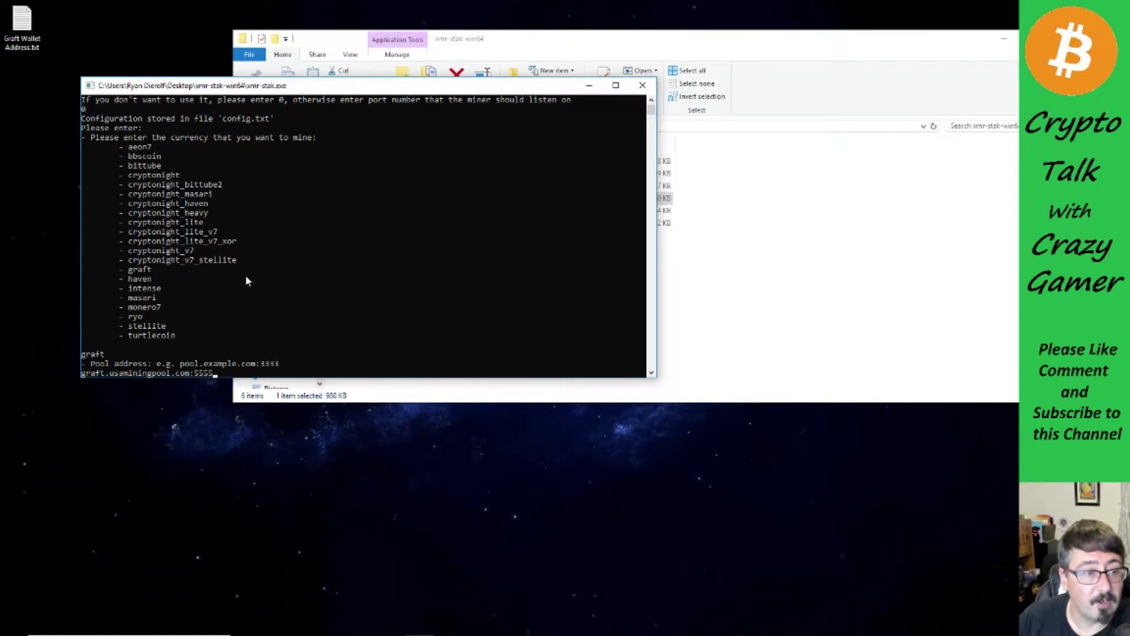
key("Return")
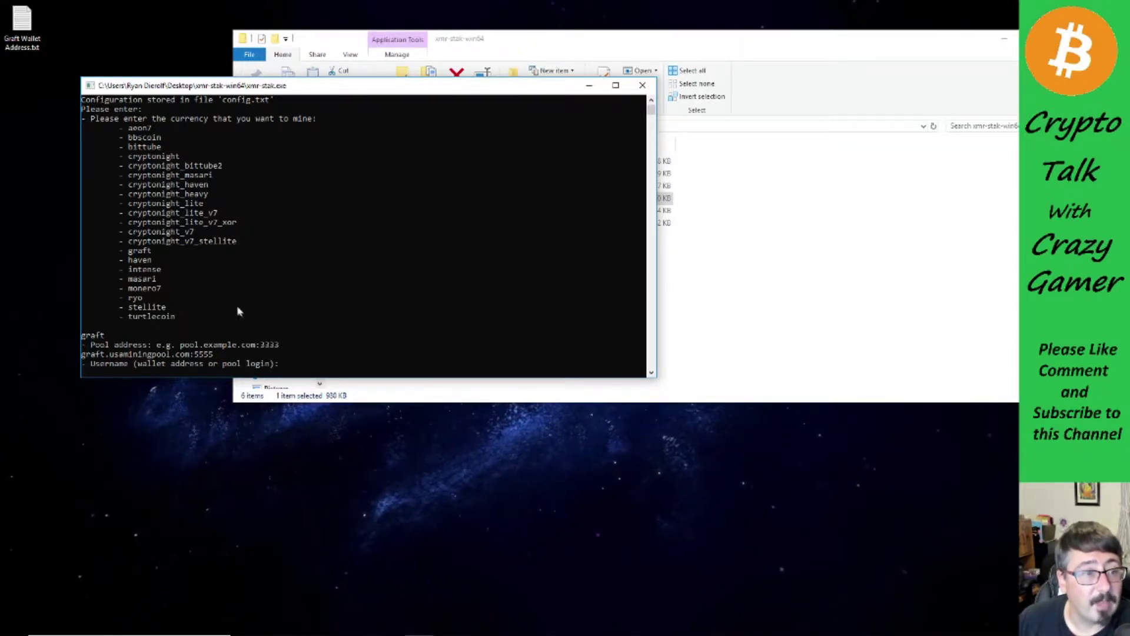
- Copy the whole wallet address from Graft Wallet Address.txt on the desktop and close the file
left_click(31, 28)
double_click(32, 28)
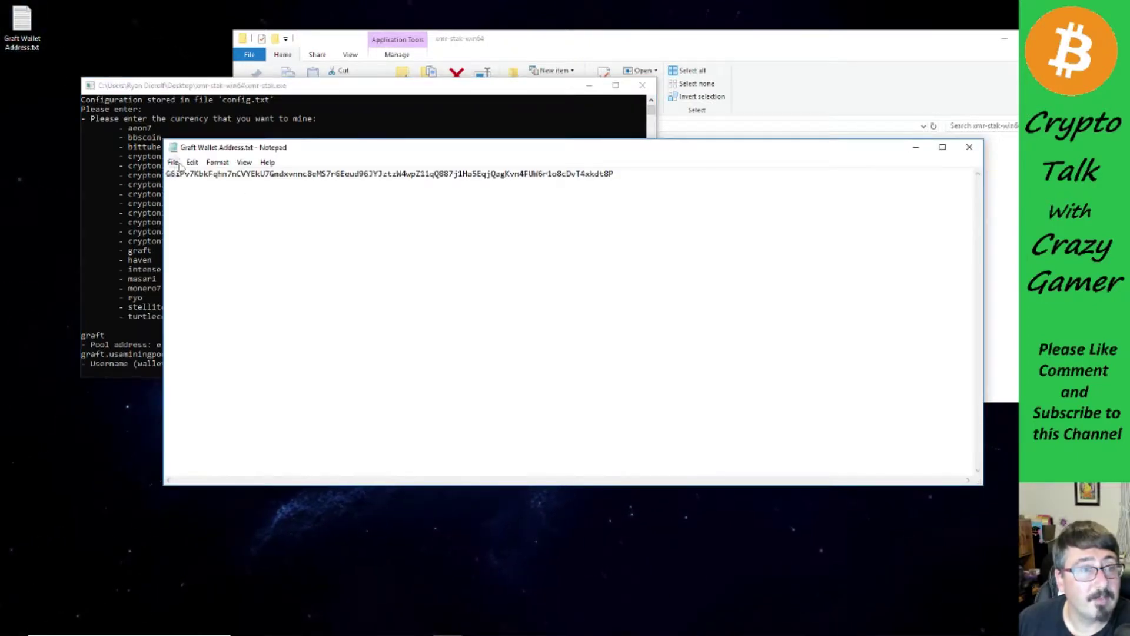
left_click_drag(617, 173, 197, 181)
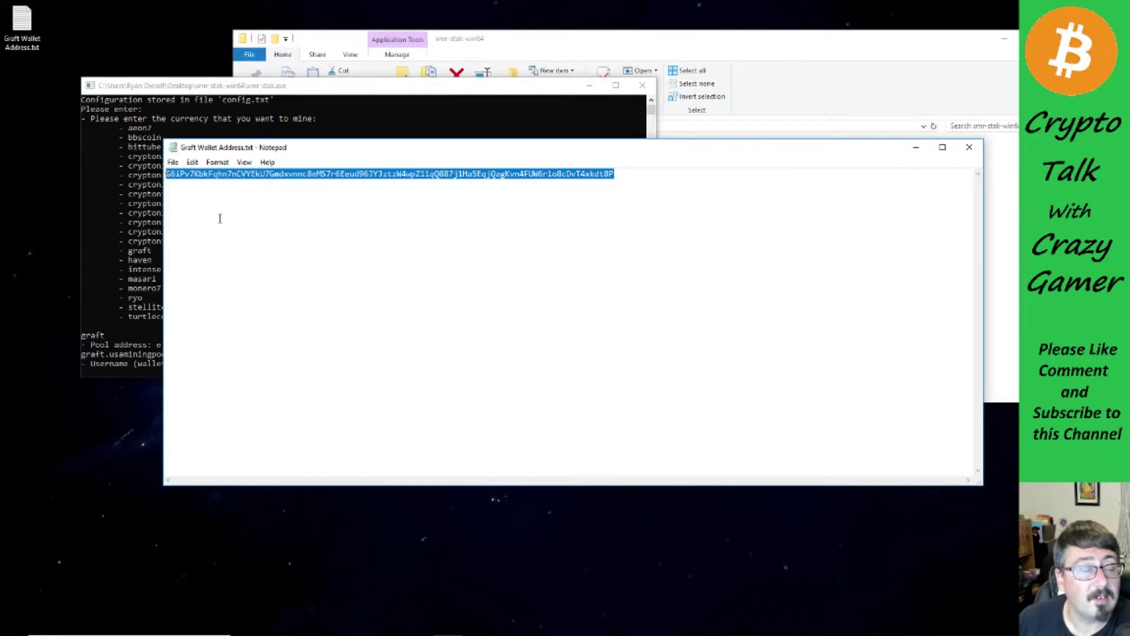
right_click(282, 171)
left_click(322, 209)
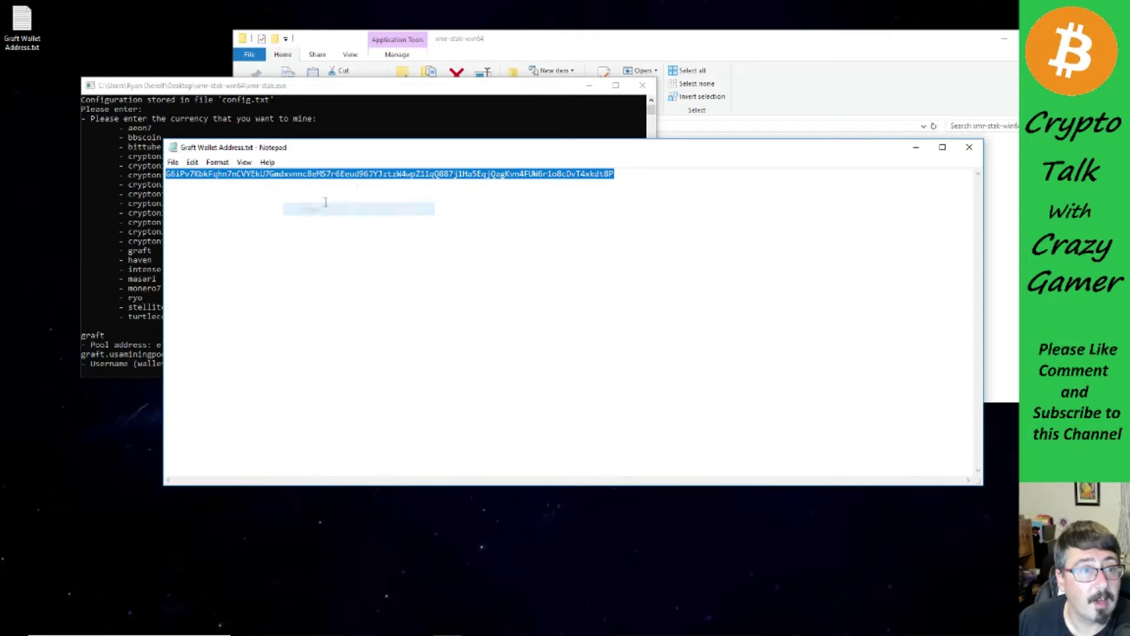
left_click(969, 148)
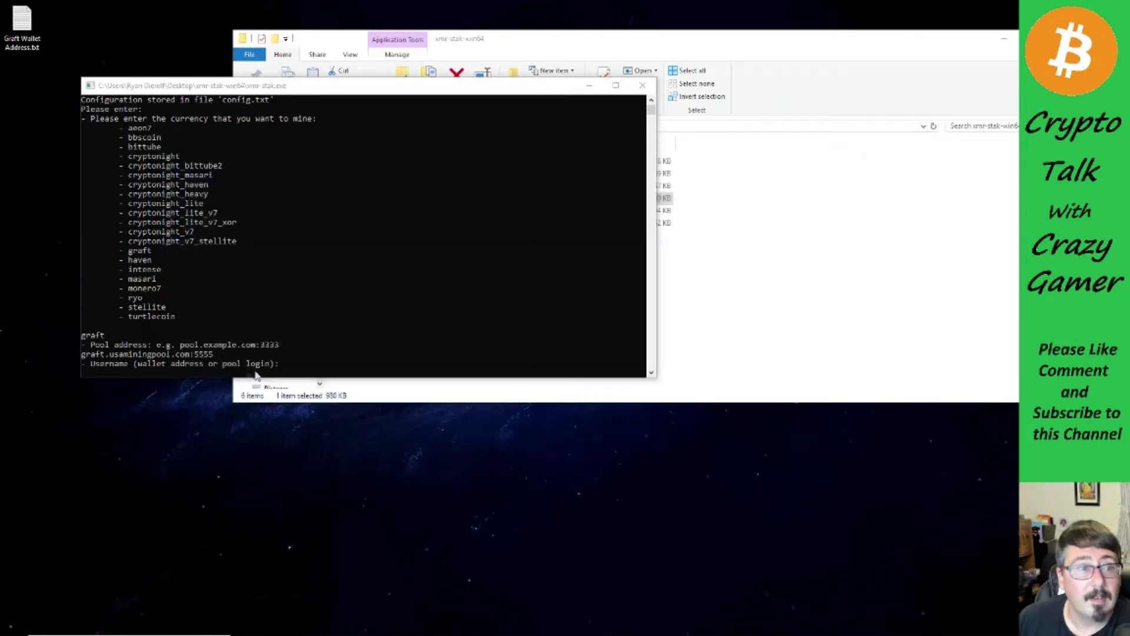
- Paste the copied wallet address as the miner's username and submit it
left_click(222, 375)
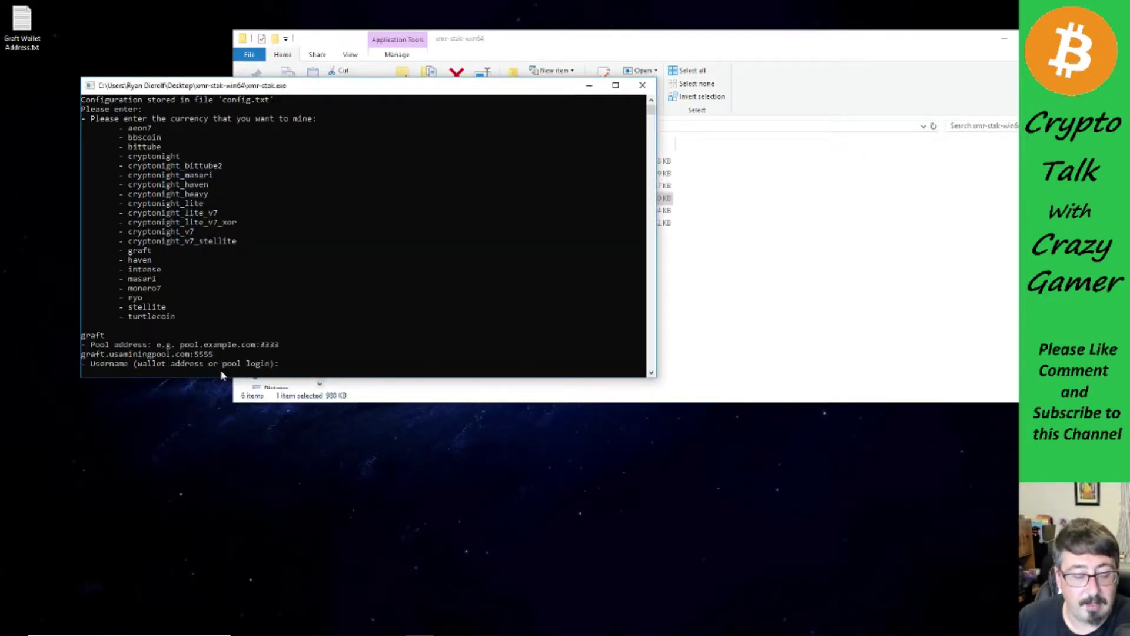
right_click(222, 376)
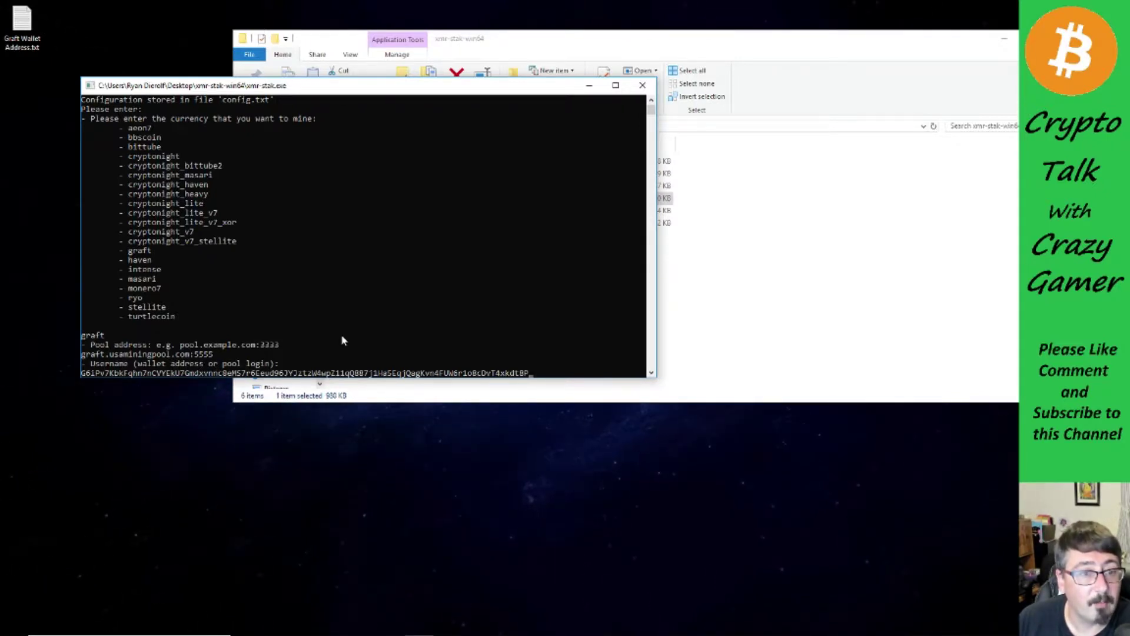
key("Return")
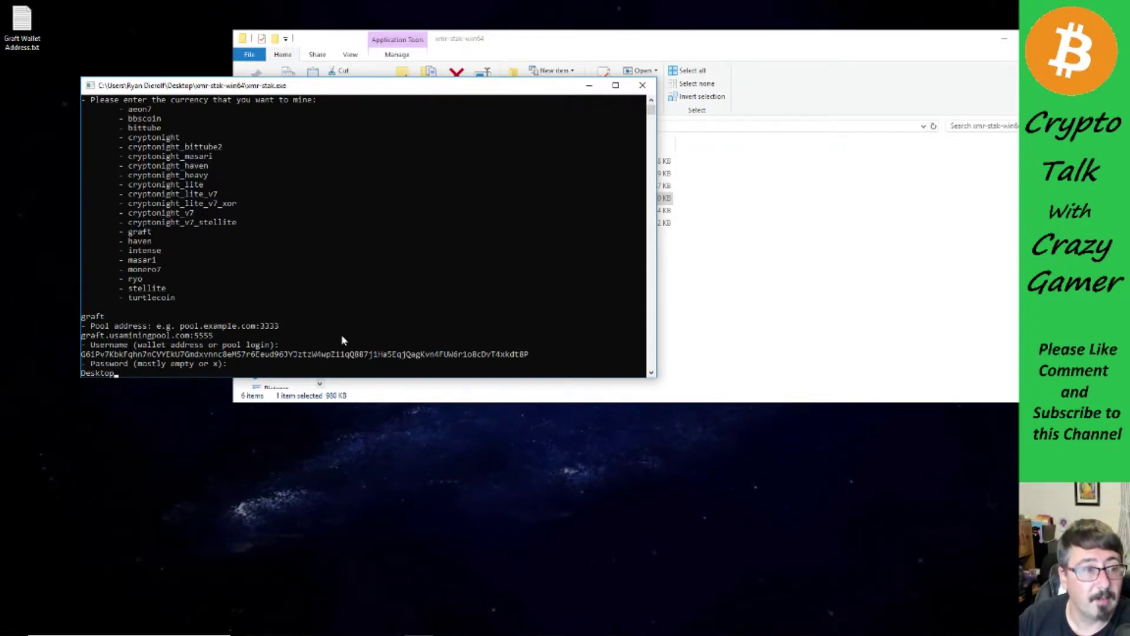
- Submit the pool password and set the rig identifier to Desktop
key("Return")
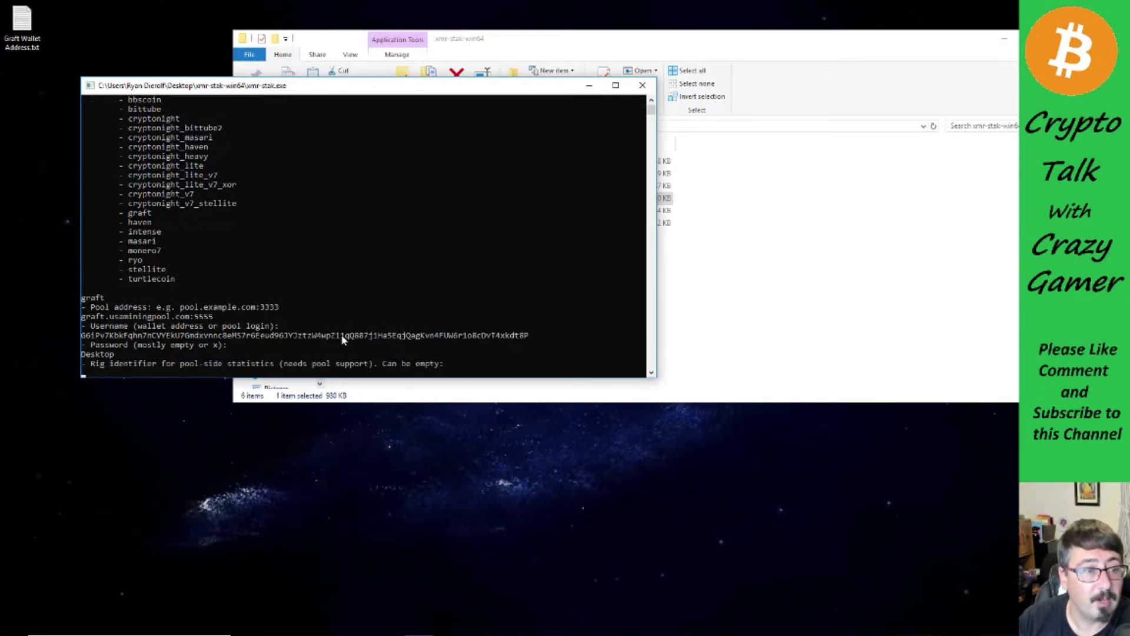
type("Des")
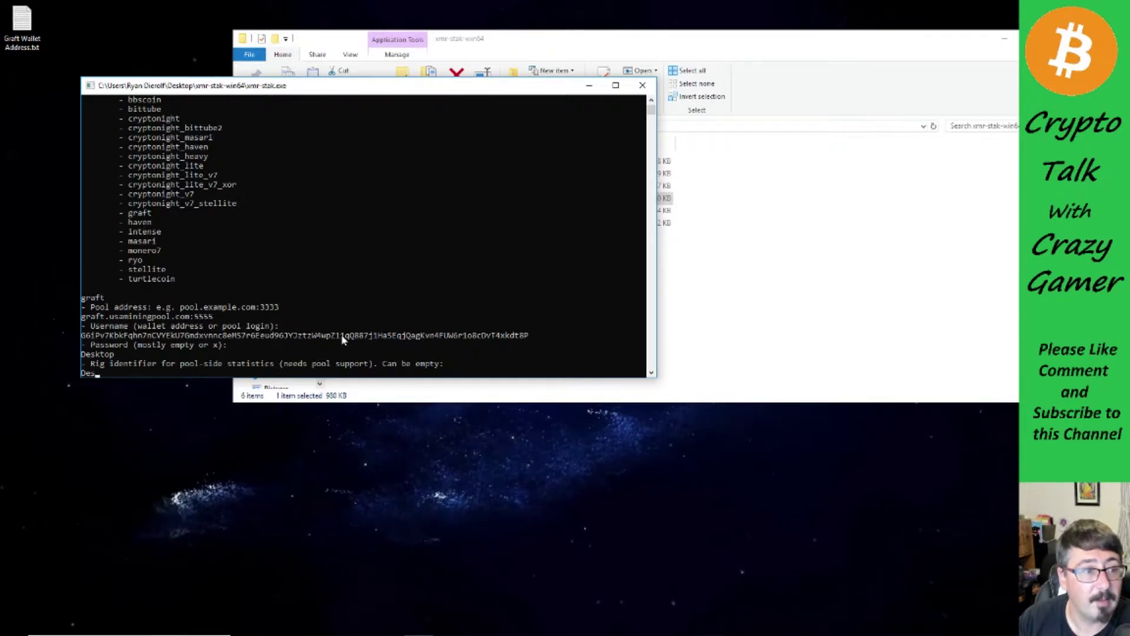
type("ktop")
key("Return")
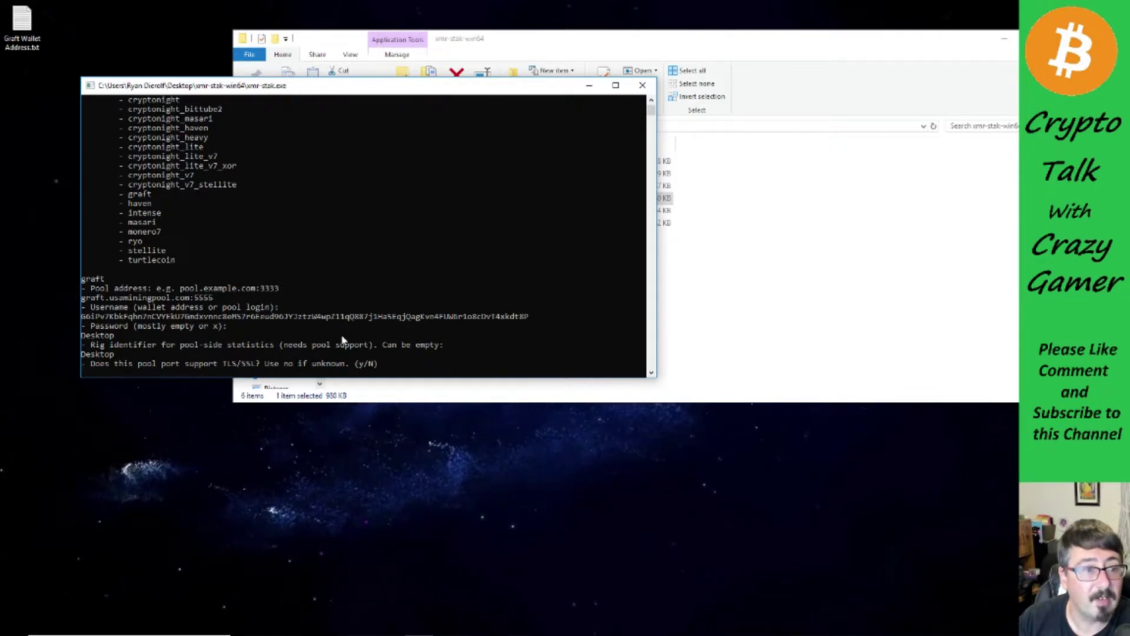
- Answer n to the TLS/SSL, nicehash and multiple pools questions to finish the setup and start mining
type("n")
key("Return")
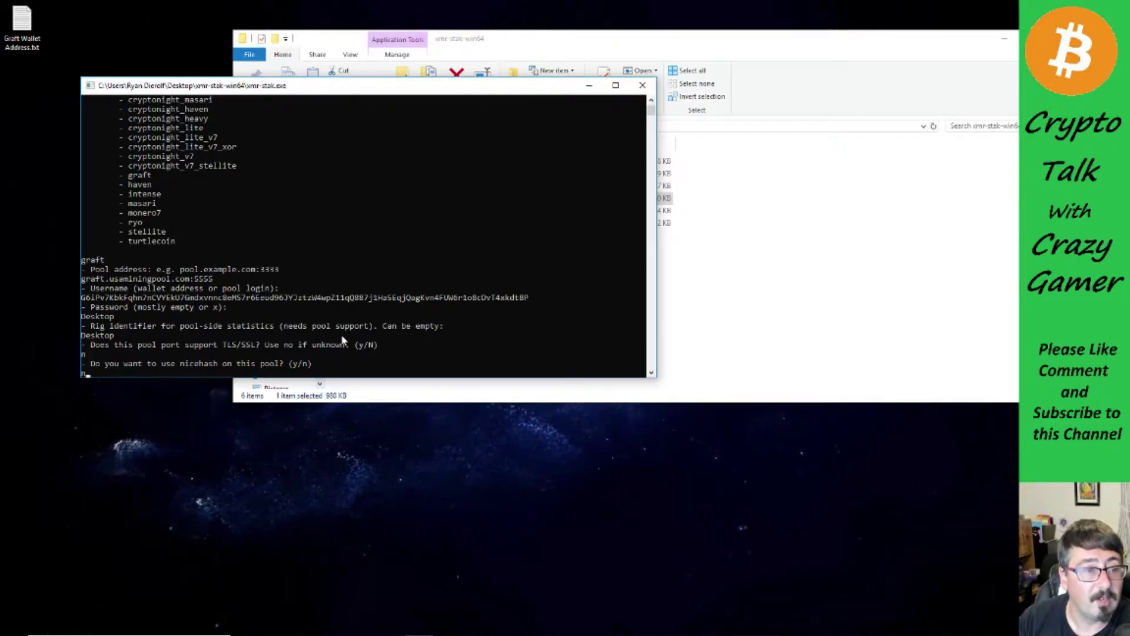
type("n")
key("Return")
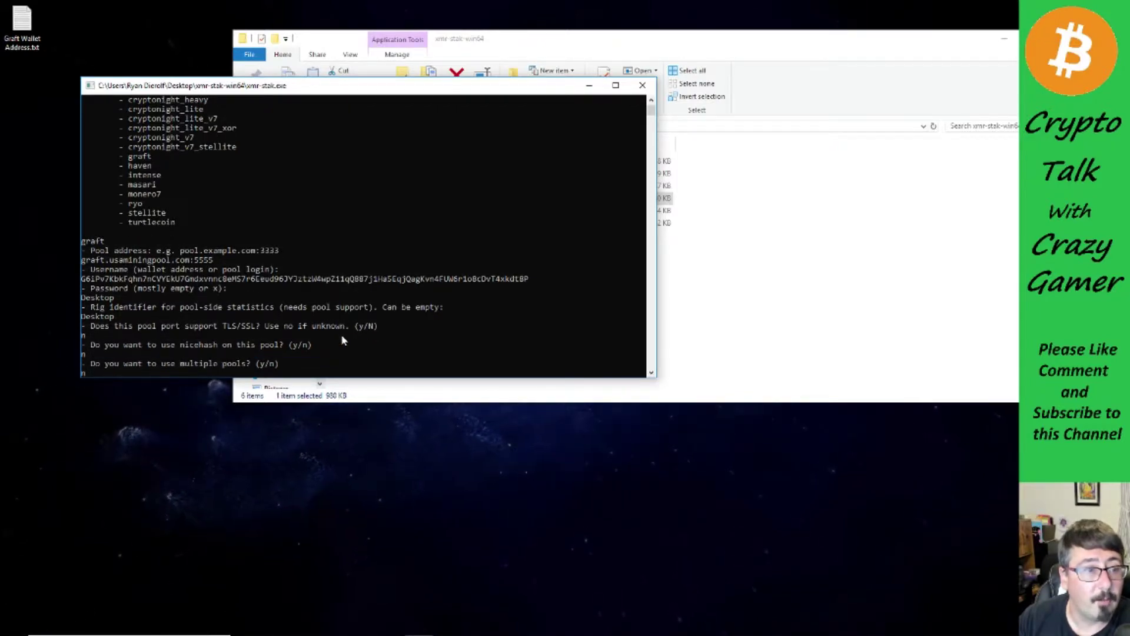
type("n")
key("Return")
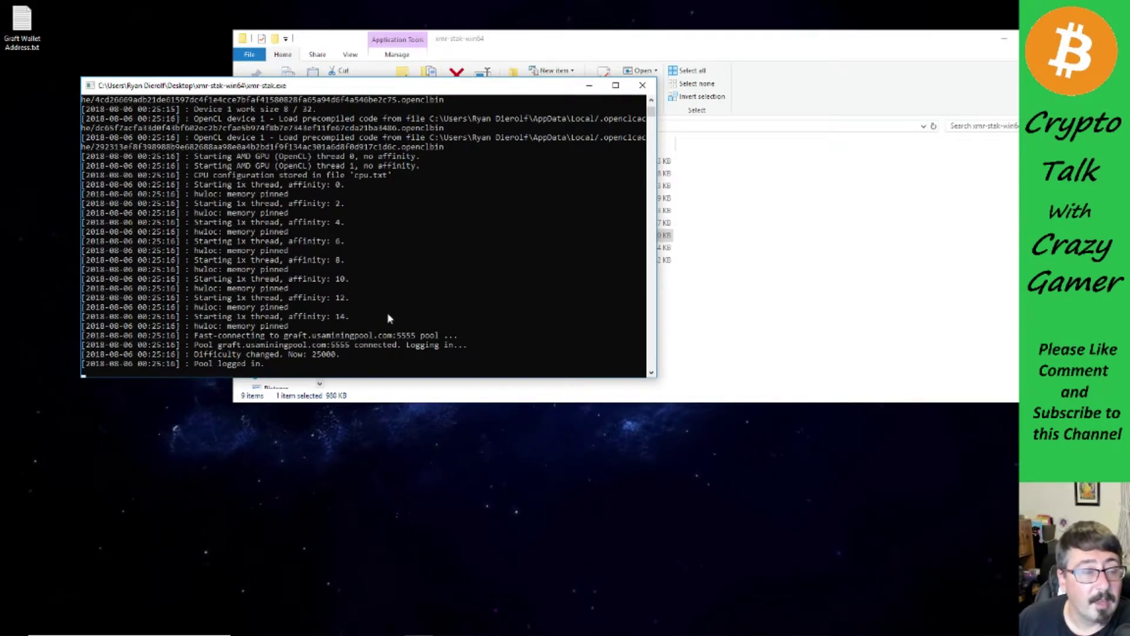
- Review the miner's startup log for GPU detection, CPU threads and the pool connection
left_click_drag(652, 116, 652, 116)
scroll(652, 116, "down", 7)
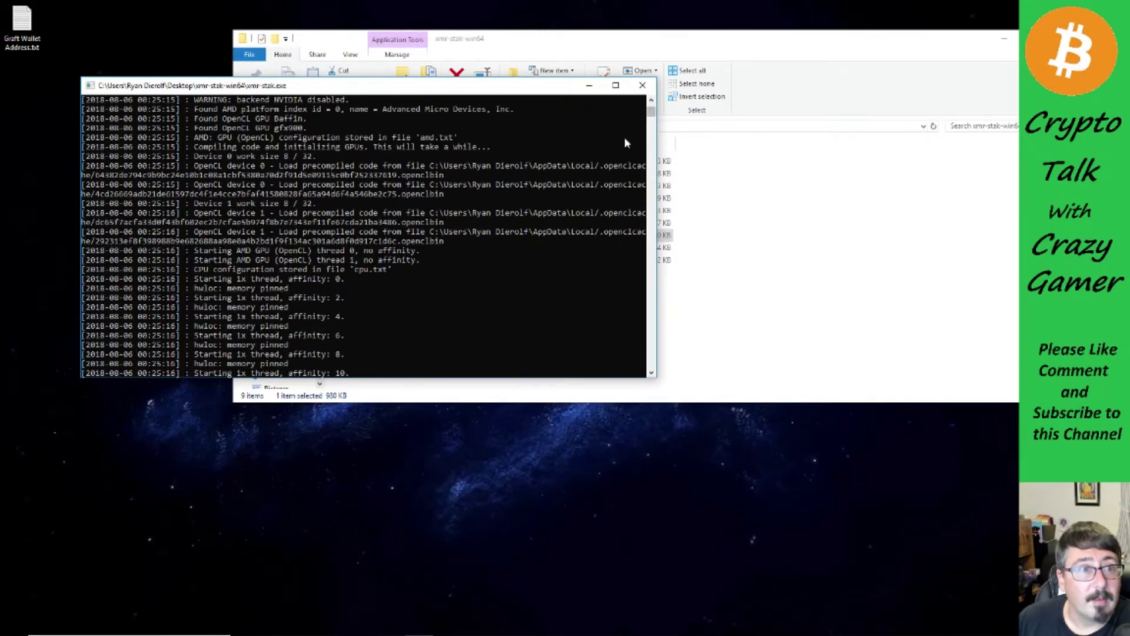
scroll(624, 137, "up", 1)
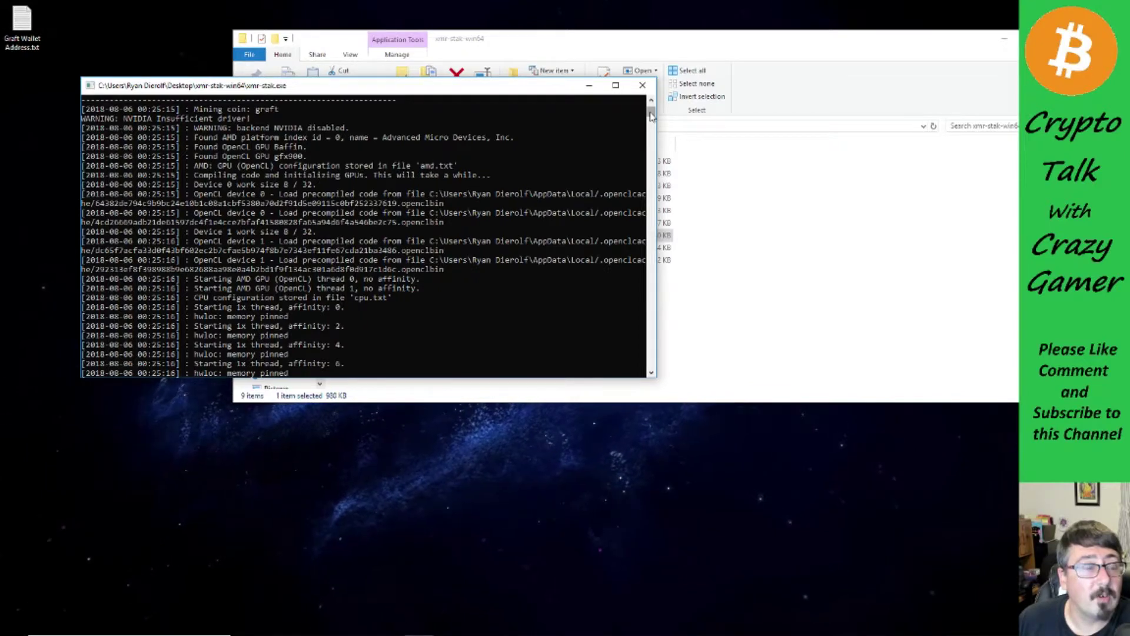
scroll(365, 152, "down", 5)
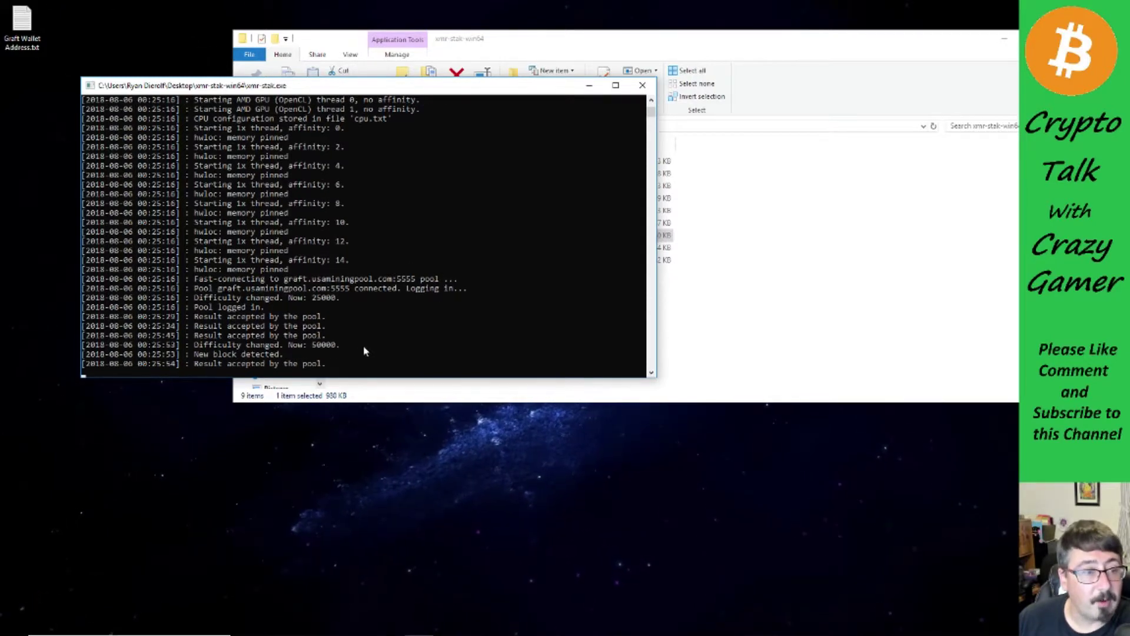
- Display the miner's hashrate report and its result report in the console
key("h")
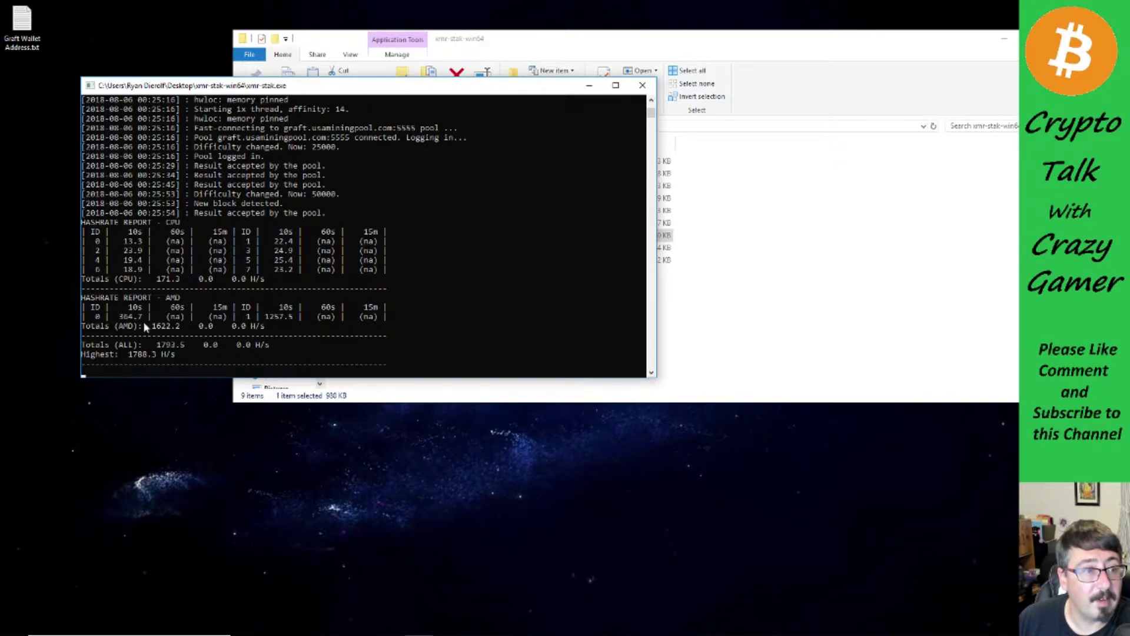
left_click(158, 323)
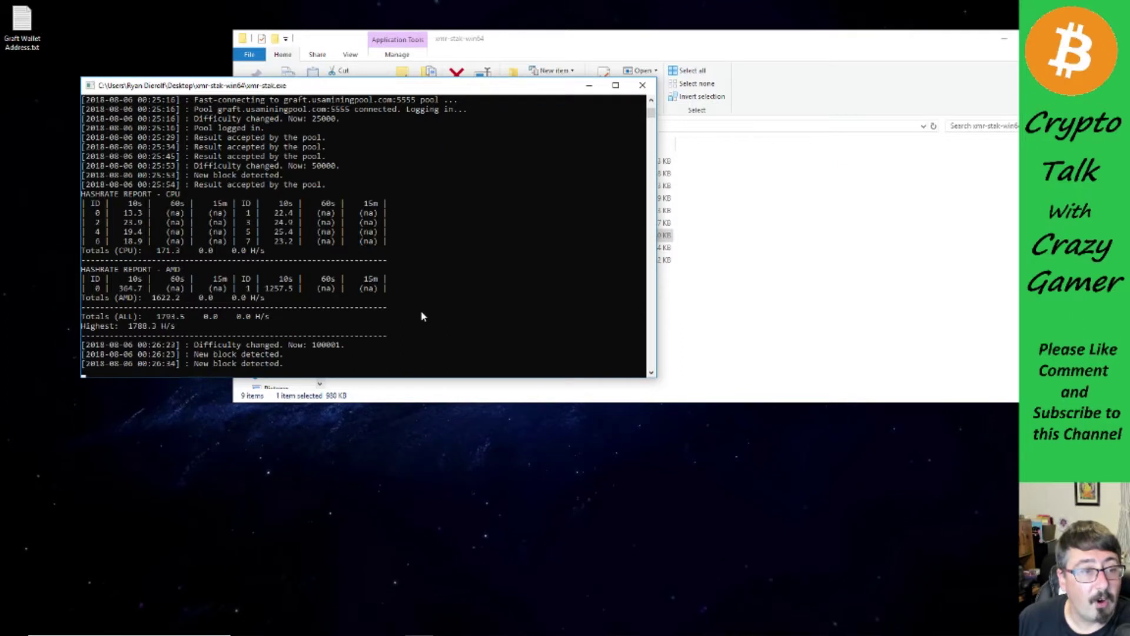
key("r")
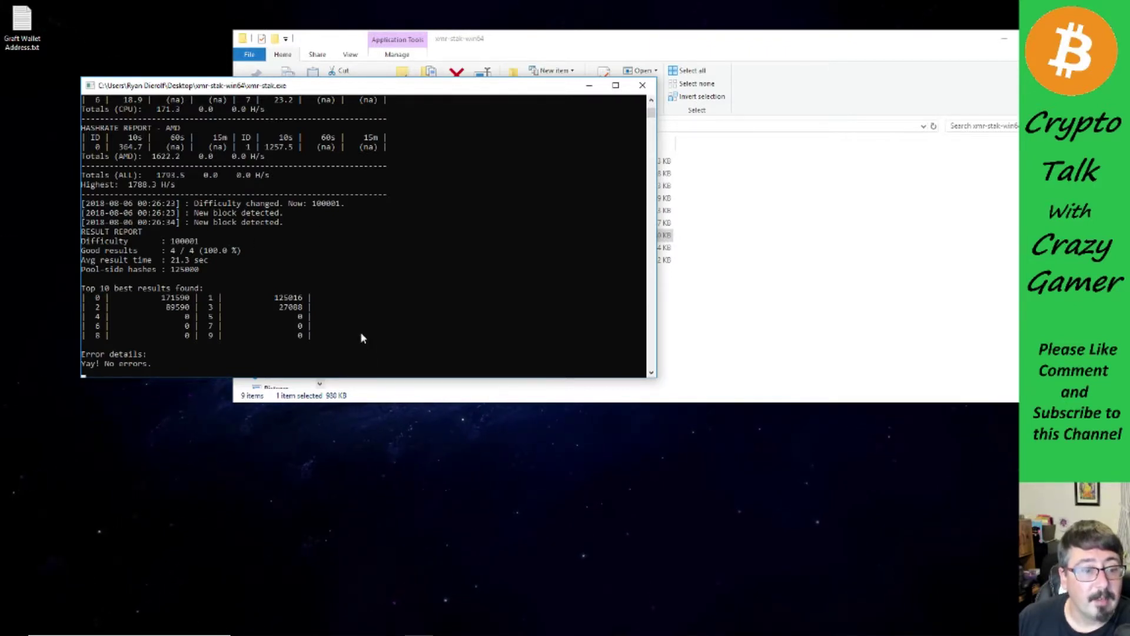
- Switch to Chrome, look up the wallet address on the GRFT Mining Pool site and check the Desktop worker's statistics
left_click(362, 625)
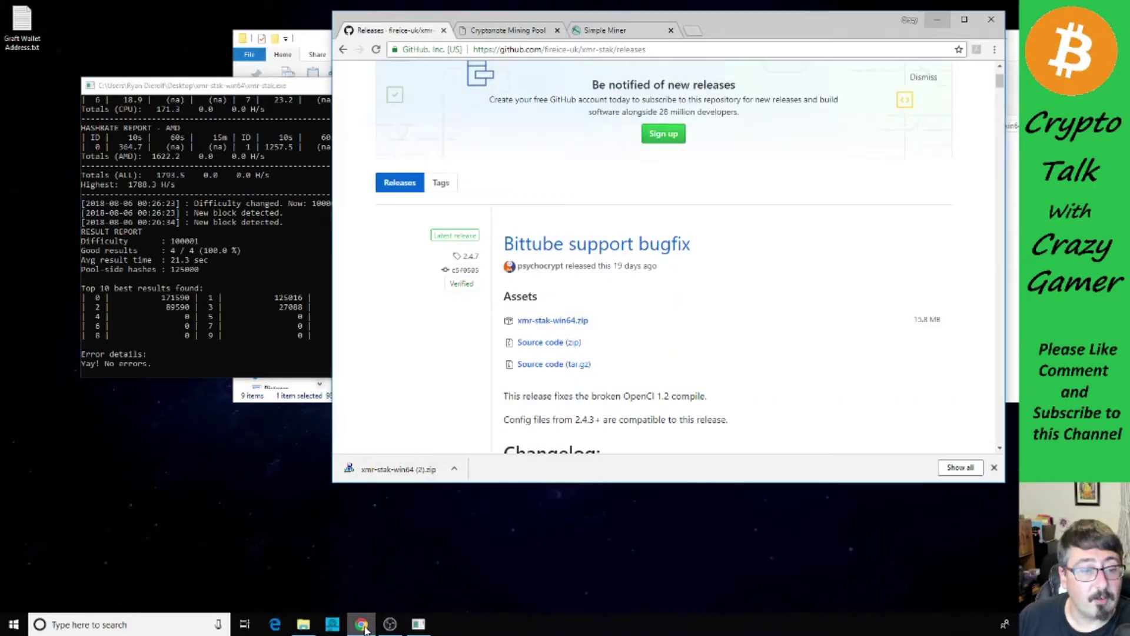
left_click(497, 32)
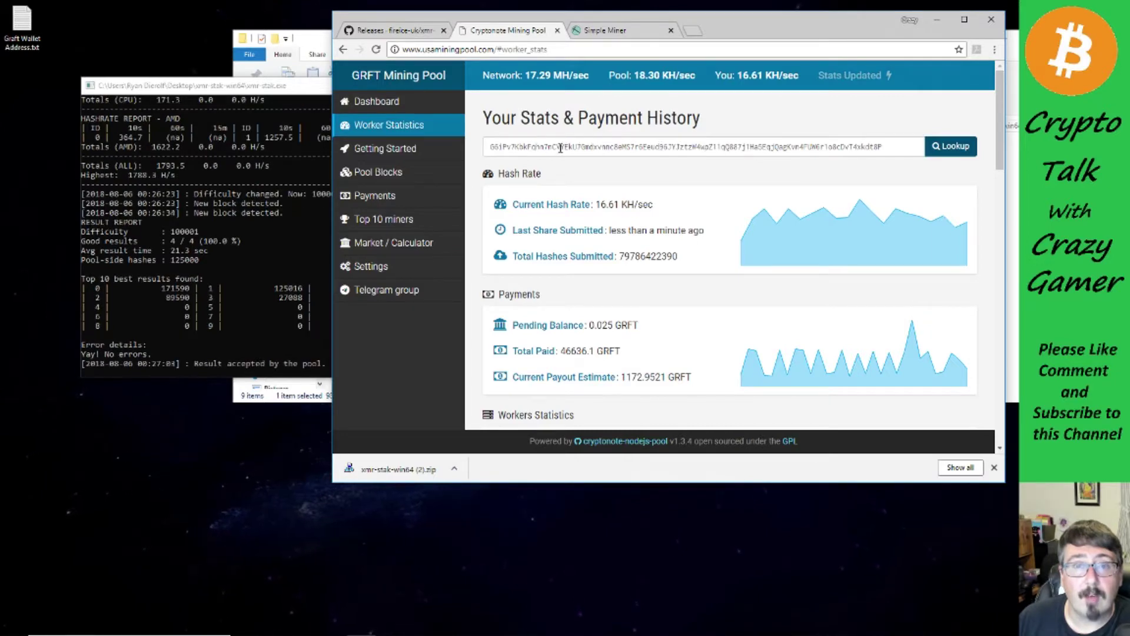
left_click(942, 152)
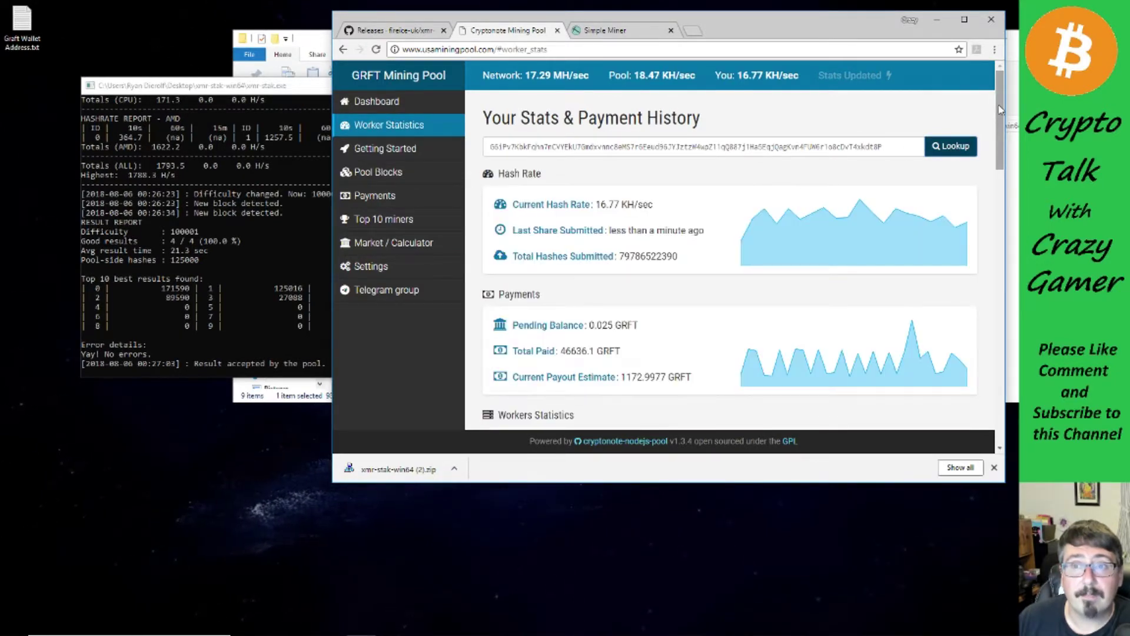
left_click_drag(1000, 111, 1002, 150)
scroll(884, 194, "down", 2)
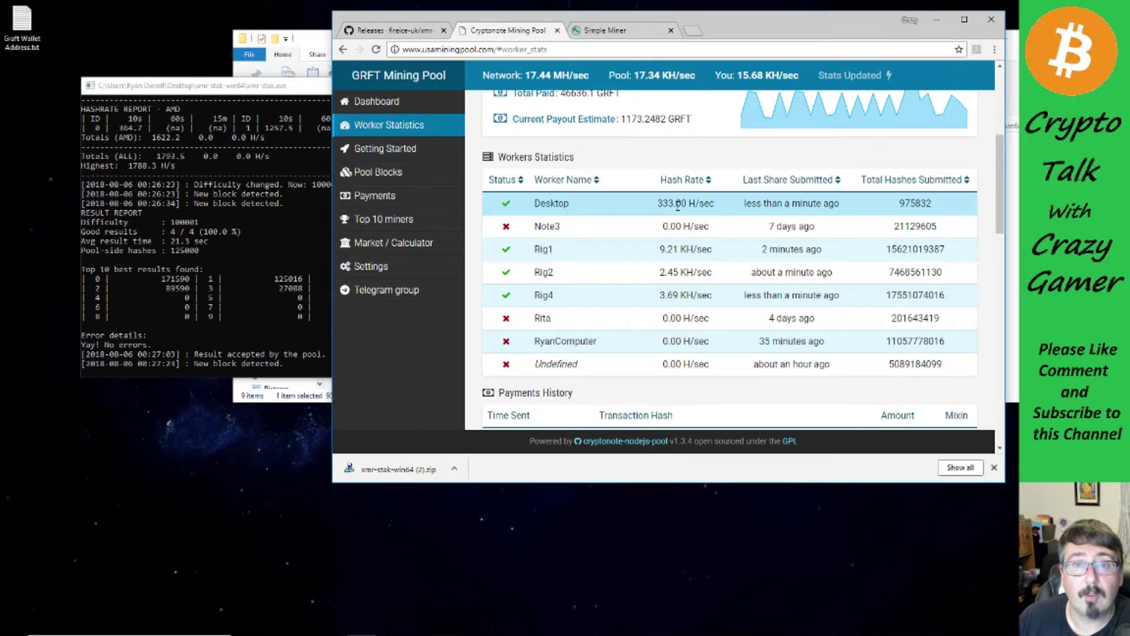
- Show a fresh hashrate report in the miner console to compare with the pool's figures, and close the browser
left_click(308, 93)
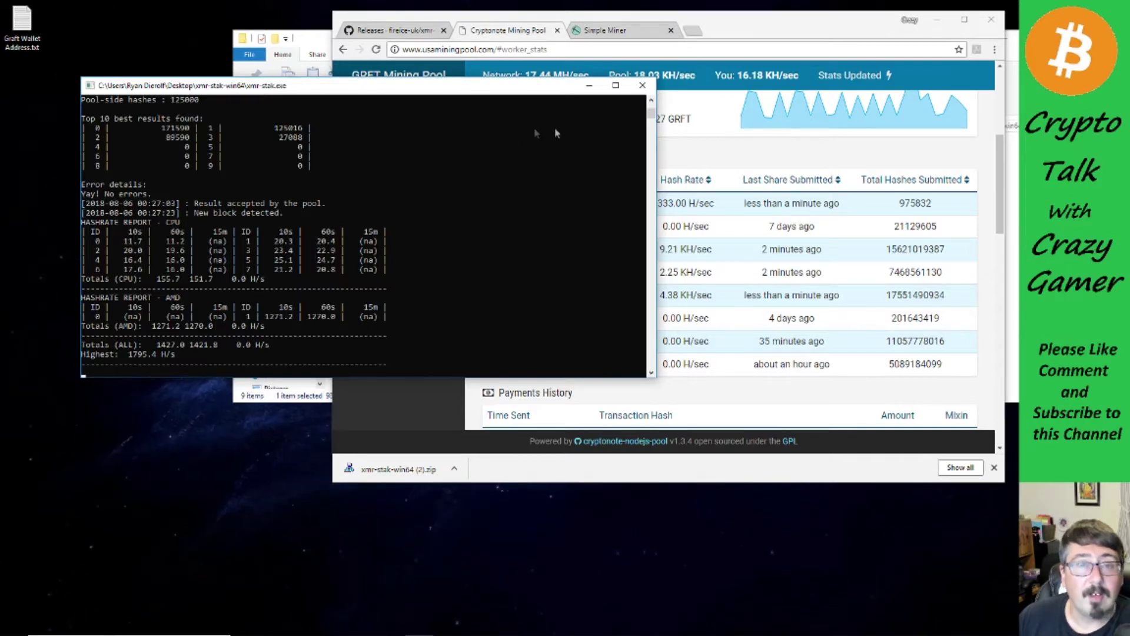
left_click(724, 27)
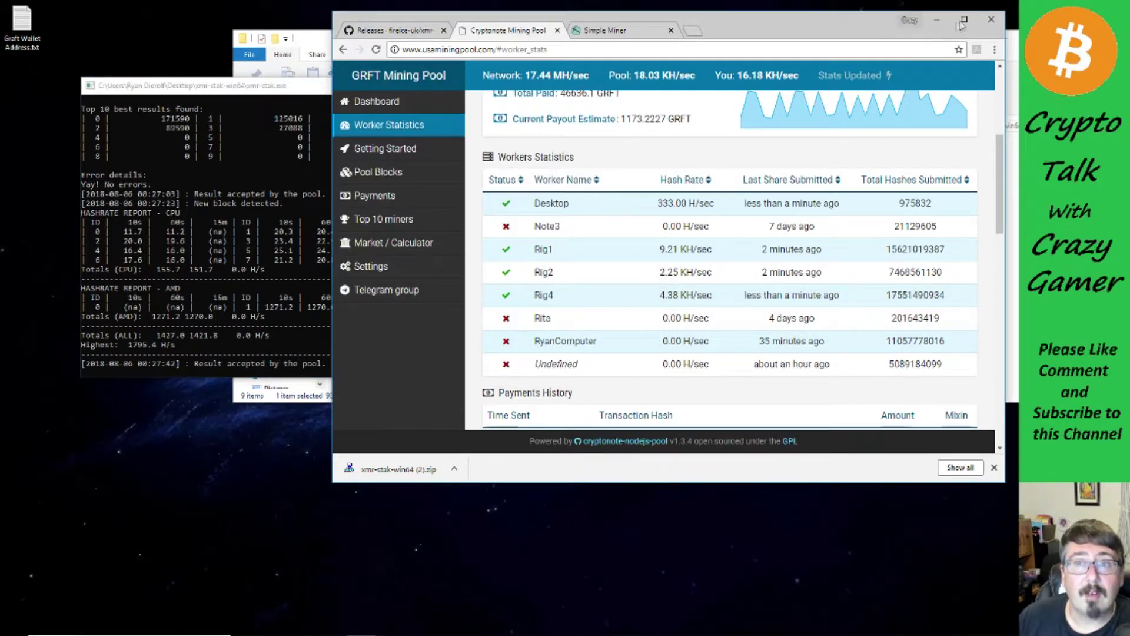
left_click(995, 22)
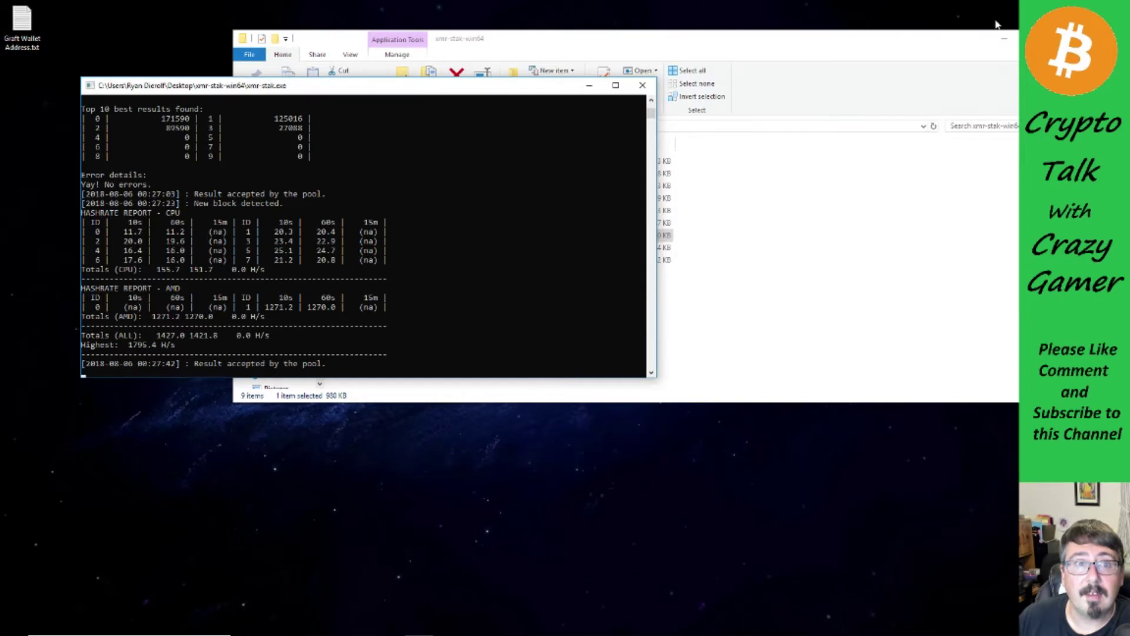
- Open pools.txt from the xmr-stak-win64 folder, check the whole pool_list entry and close the file
left_click(799, 49)
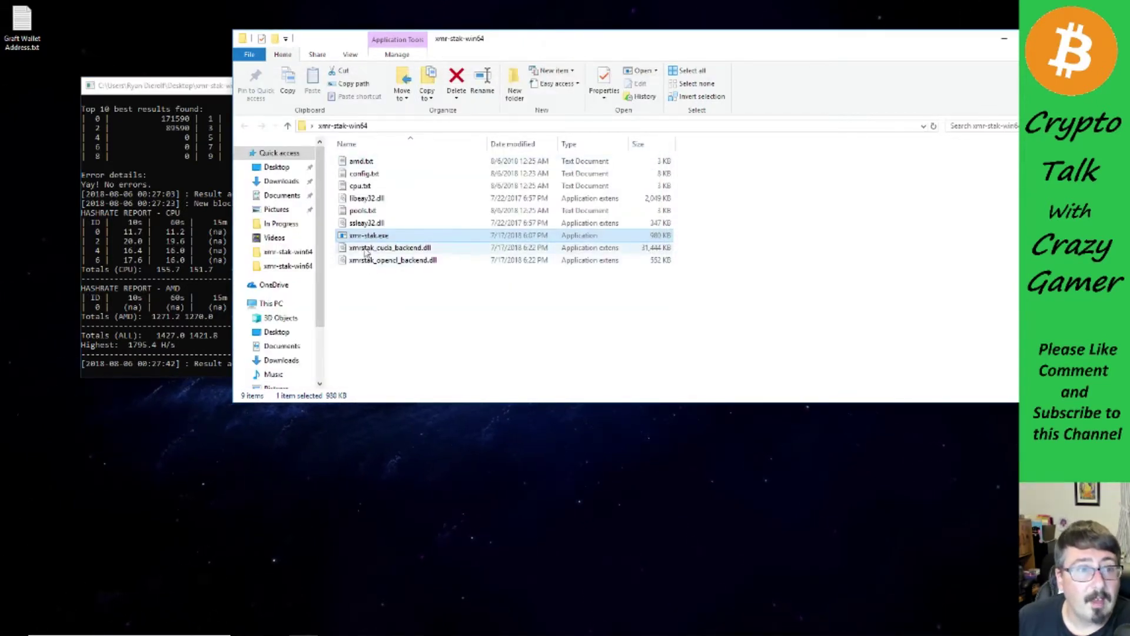
double_click(373, 212)
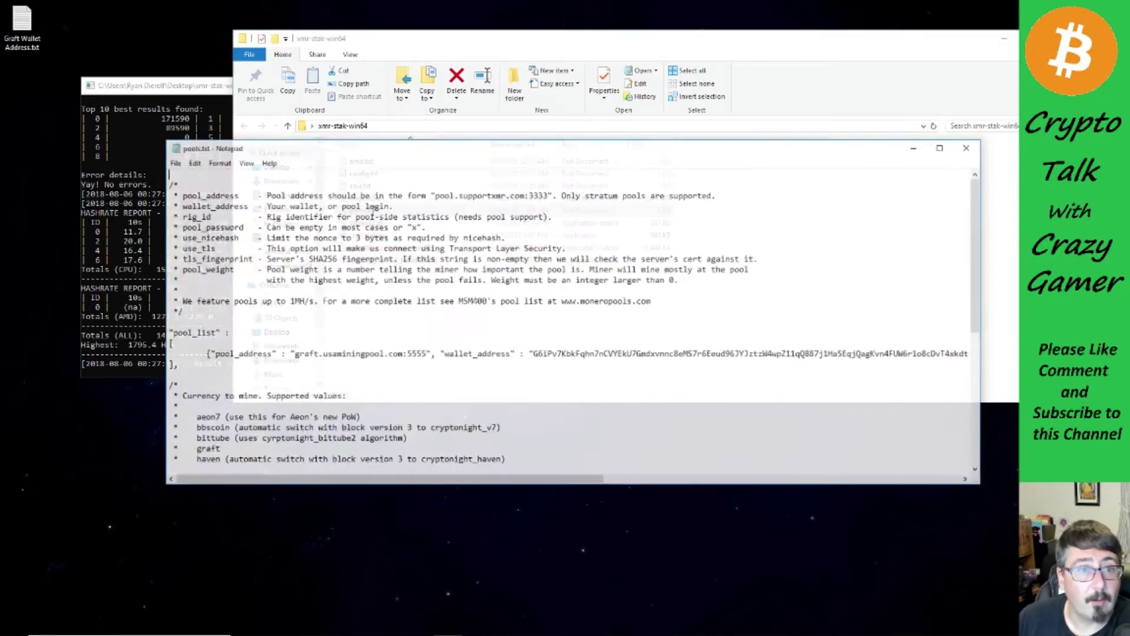
scroll(697, 409, "down", 1)
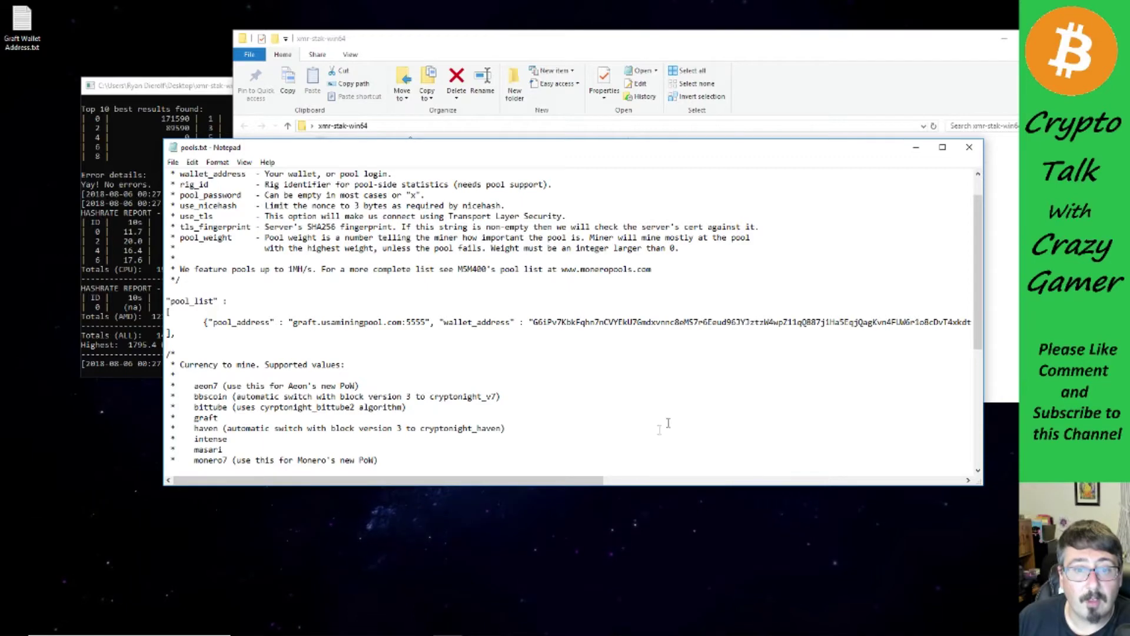
left_click_drag(601, 477, 685, 481)
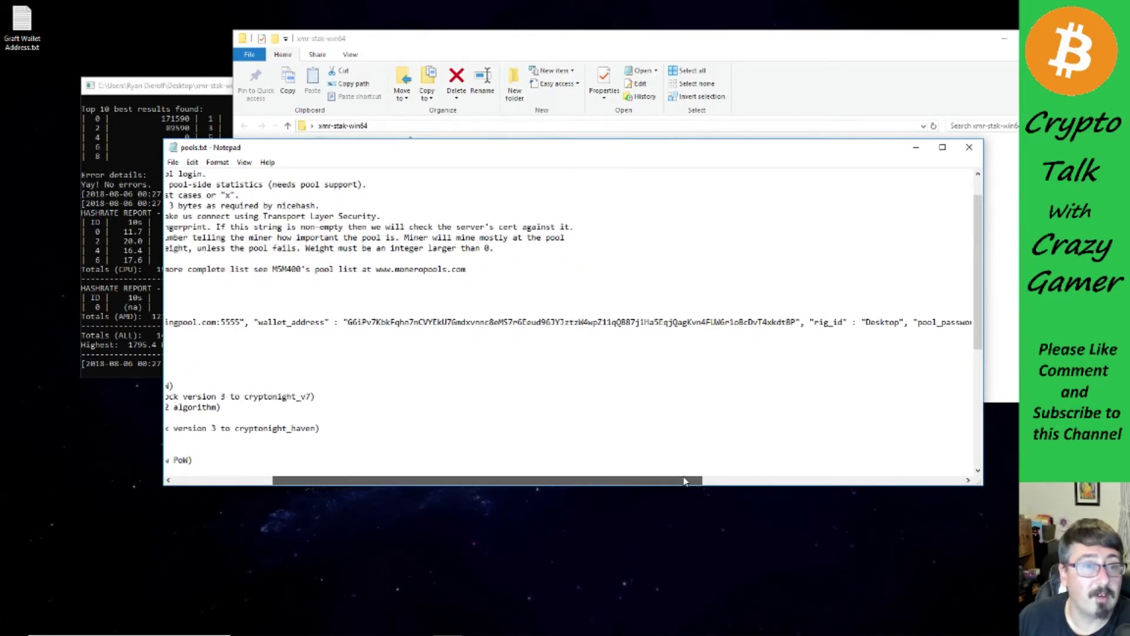
left_click_drag(685, 481, 836, 481)
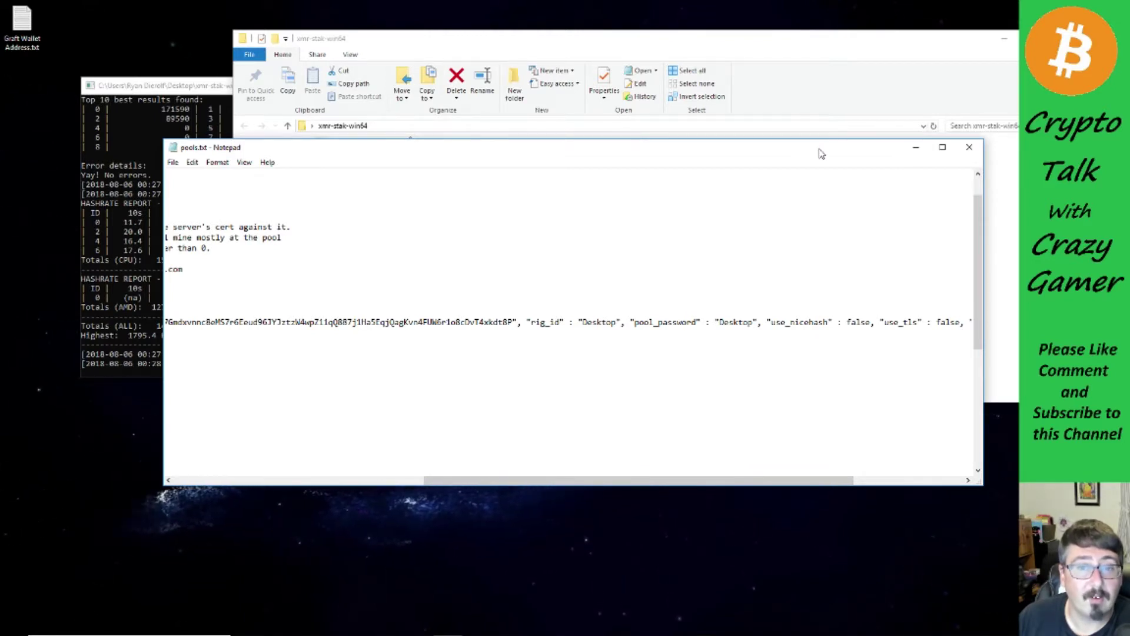
left_click(968, 147)
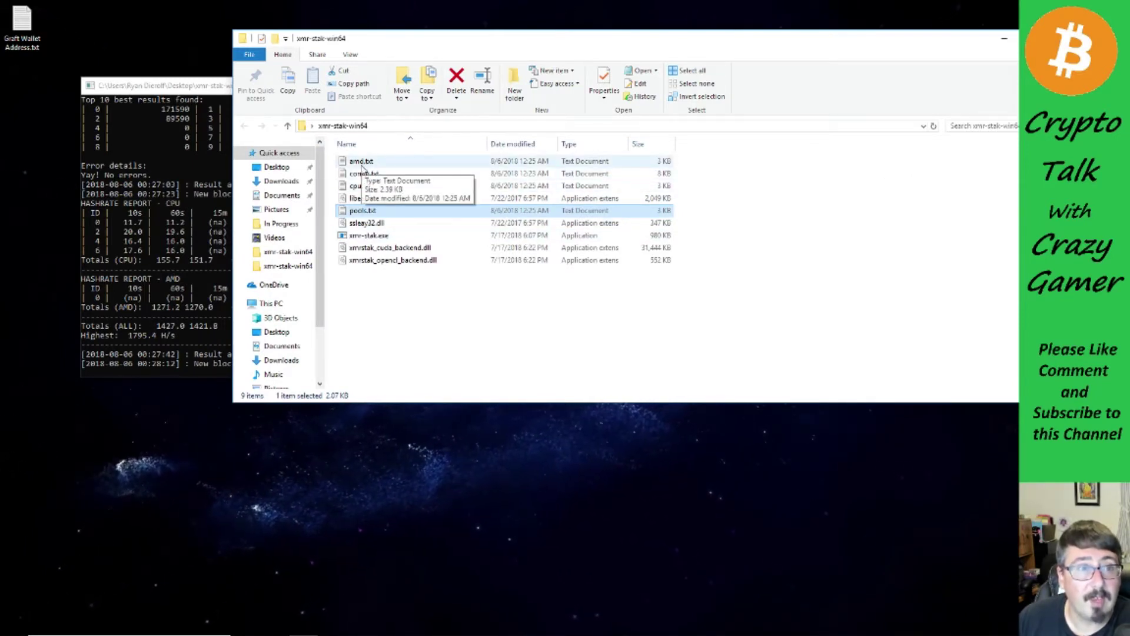
- Open amd.txt, examine the gpu_threads_conf settings for both graphics cards and close the file
left_click(370, 165)
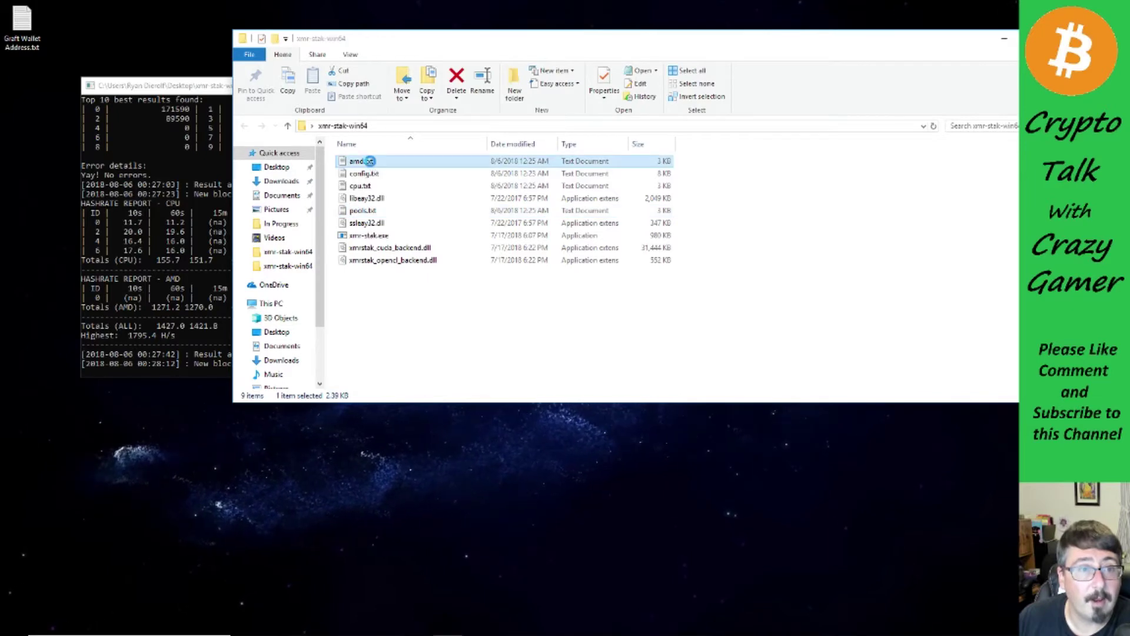
double_click(371, 164)
left_click_drag(977, 287, 976, 412)
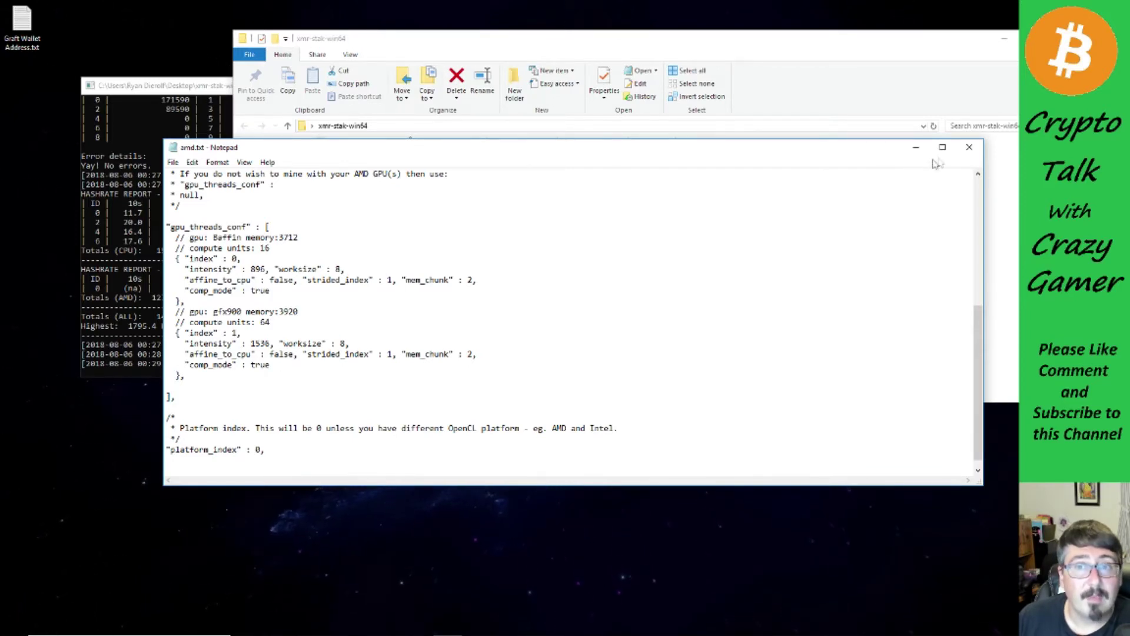
left_click(969, 147)
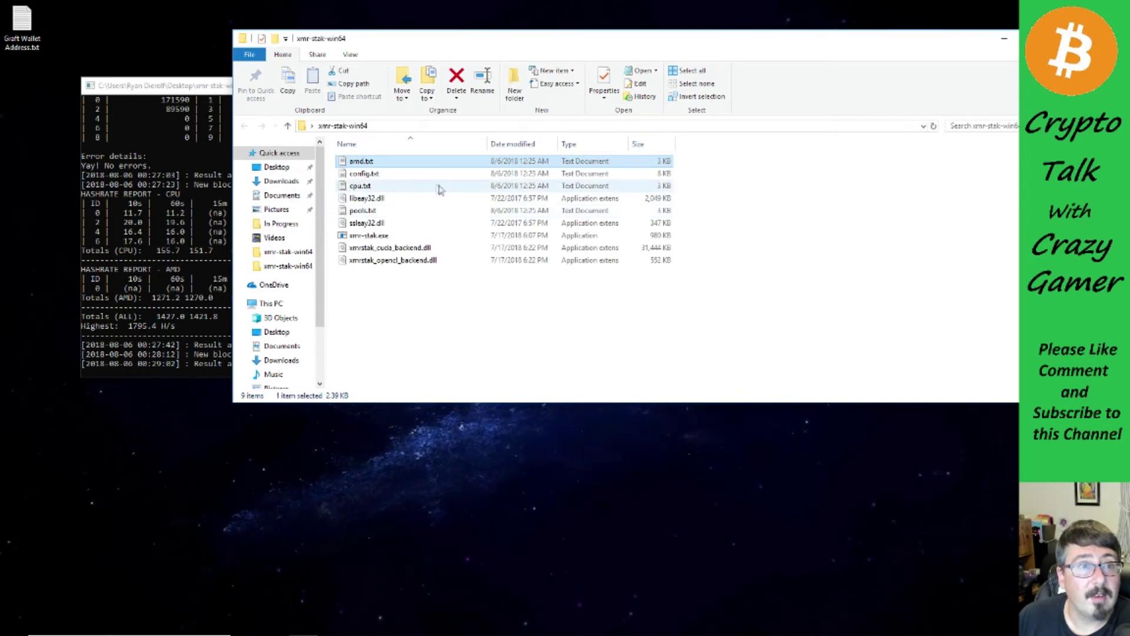
- Open cpu.txt, examine the cpu_threads_conf thread entries and close the file
double_click(361, 187)
scroll(500, 288, "down", 6)
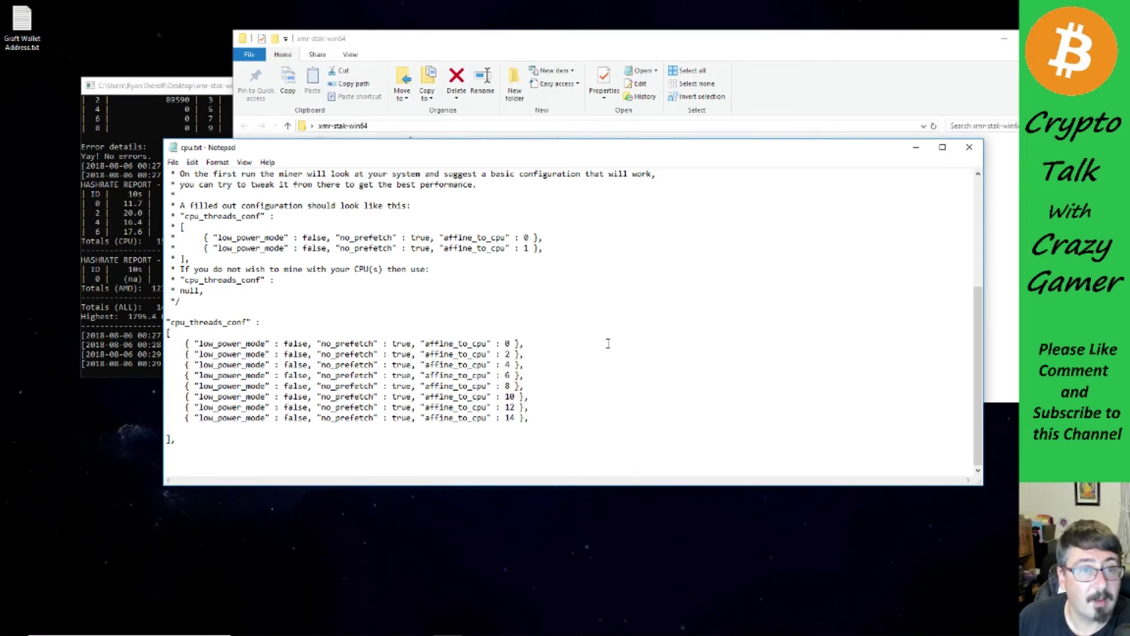
left_click(970, 147)
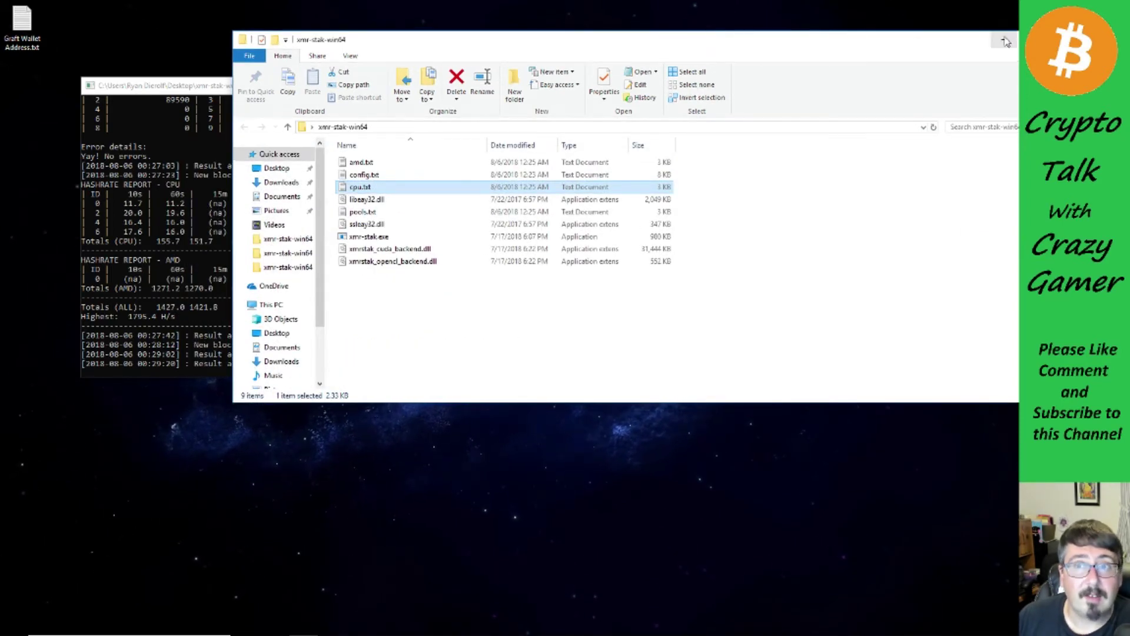
- Minimize the folder and miner console windows and shift the xmr-stak-win64 folder icon slightly on the desktop
left_click(1004, 38)
left_click_drag(414, 88, 429, 68)
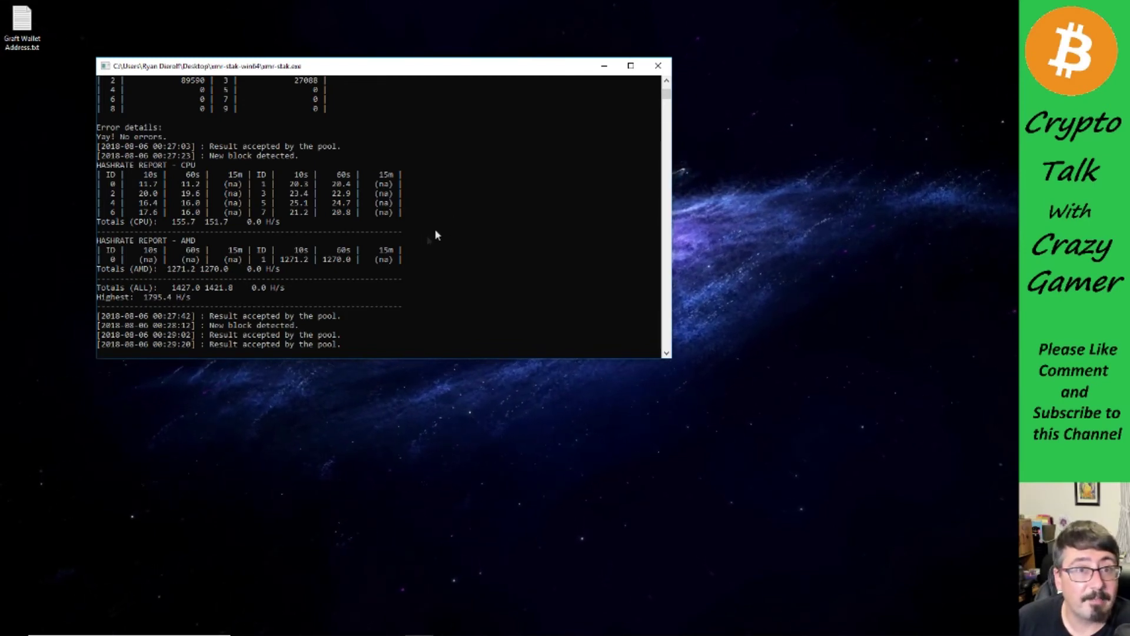
left_click(603, 67)
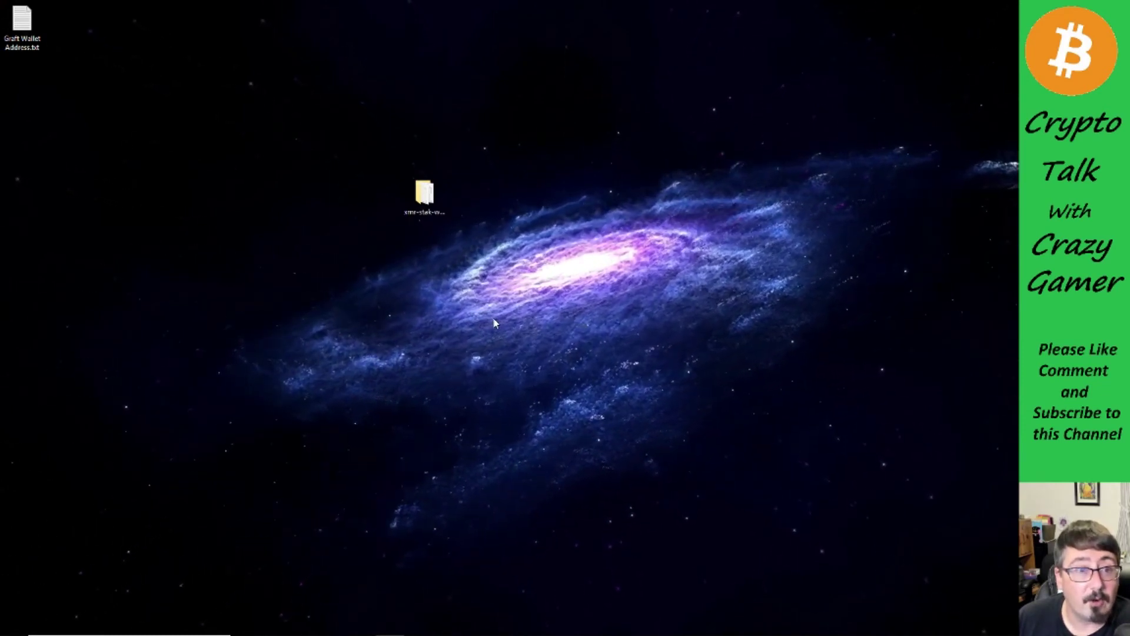
left_click_drag(433, 200, 388, 205)
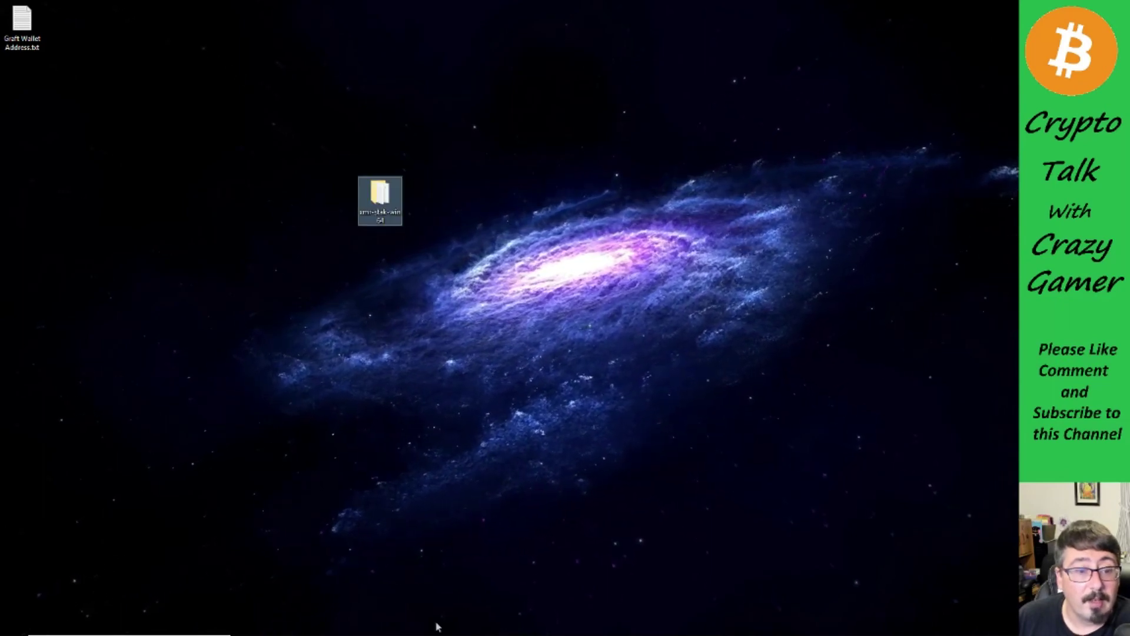
mouse_move(419, 625)
left_click(363, 626)
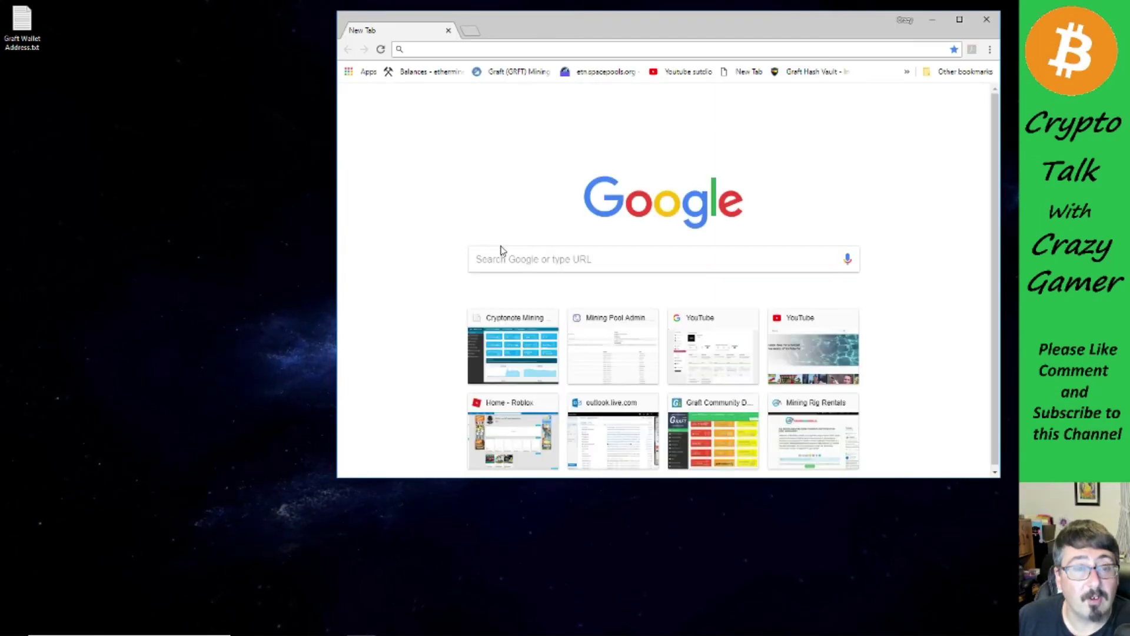
left_click(518, 350)
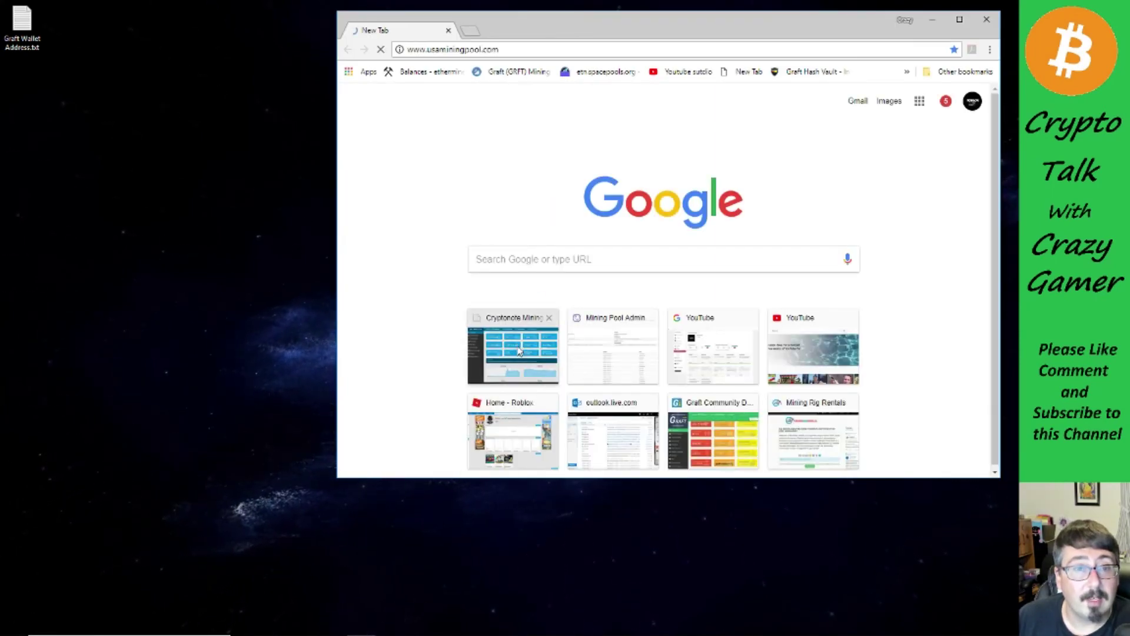